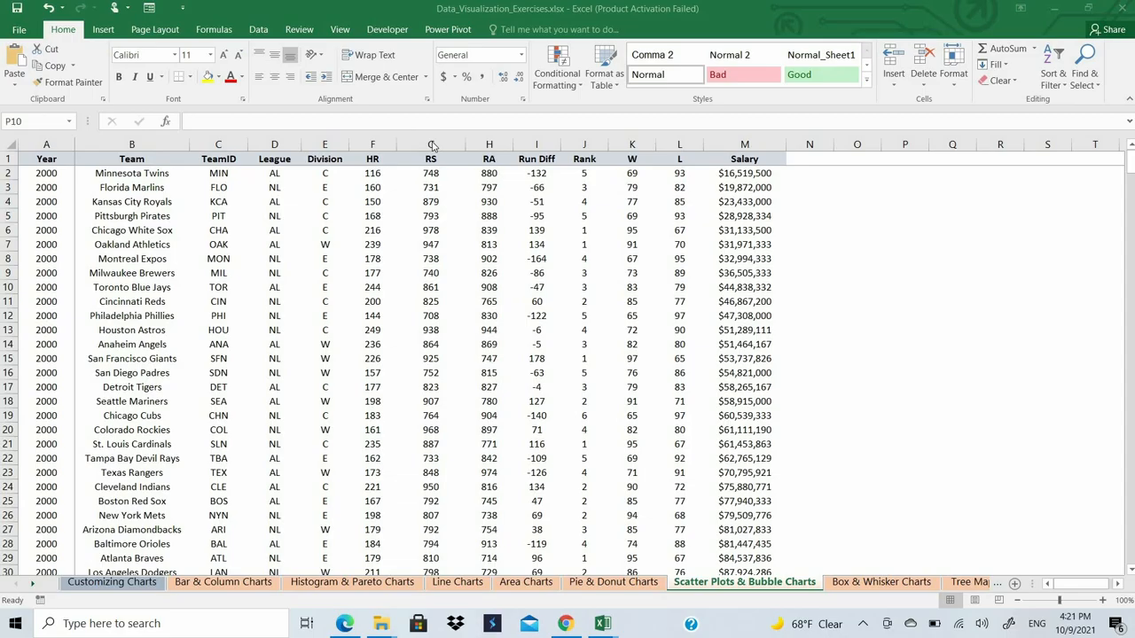
- Insert a basic scatter chart plotting the W column against the RS column
click(431, 144)
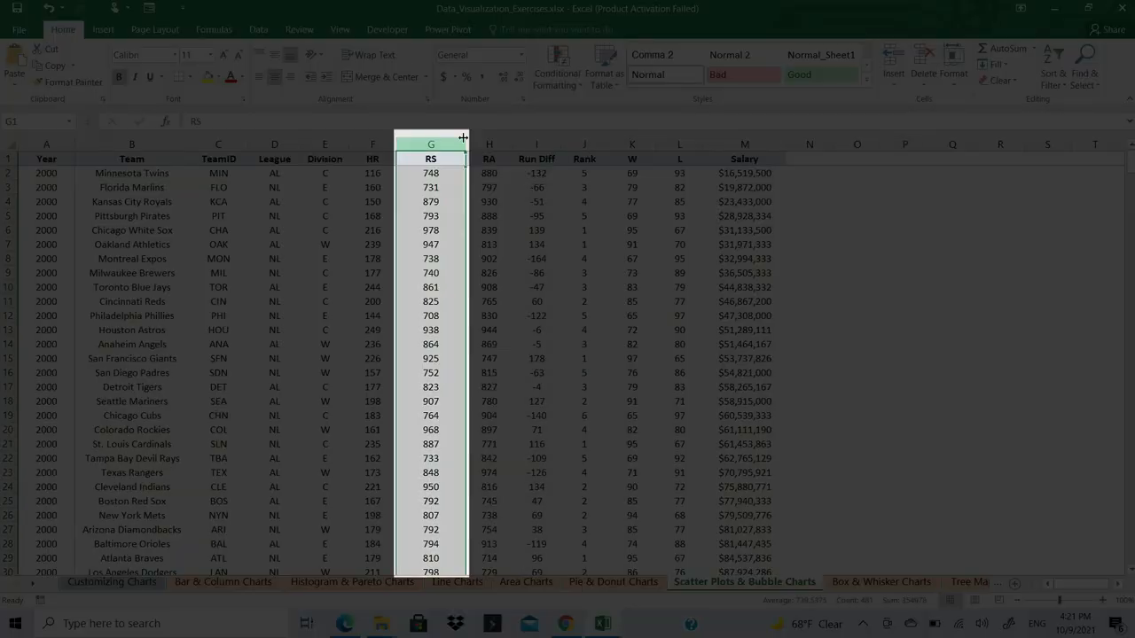
ctrl+click(635, 143)
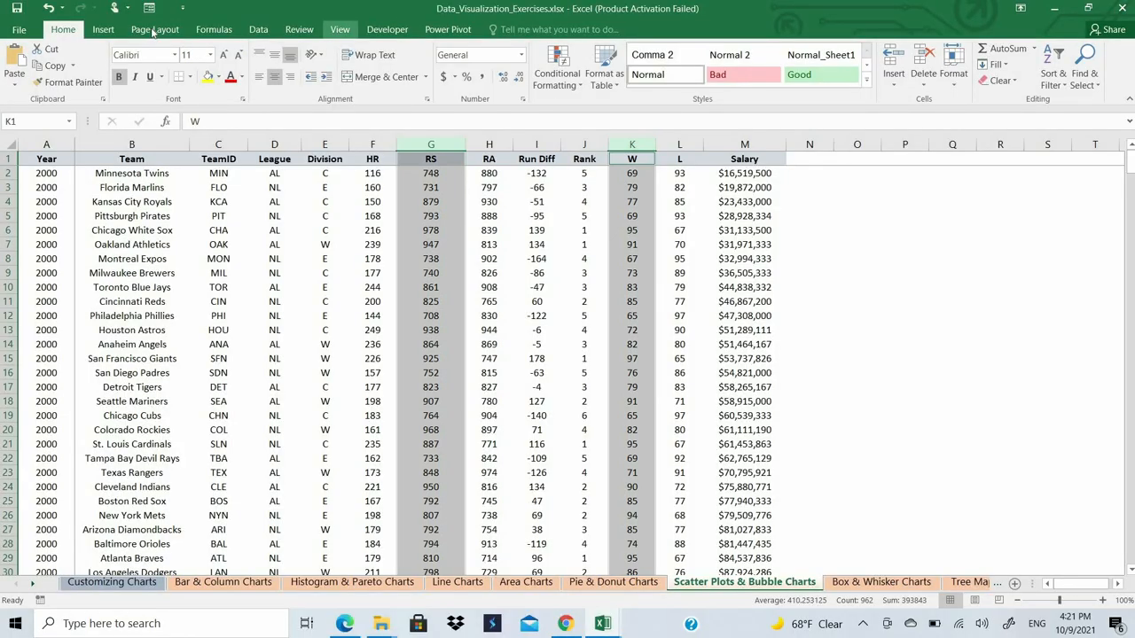
click(116, 31)
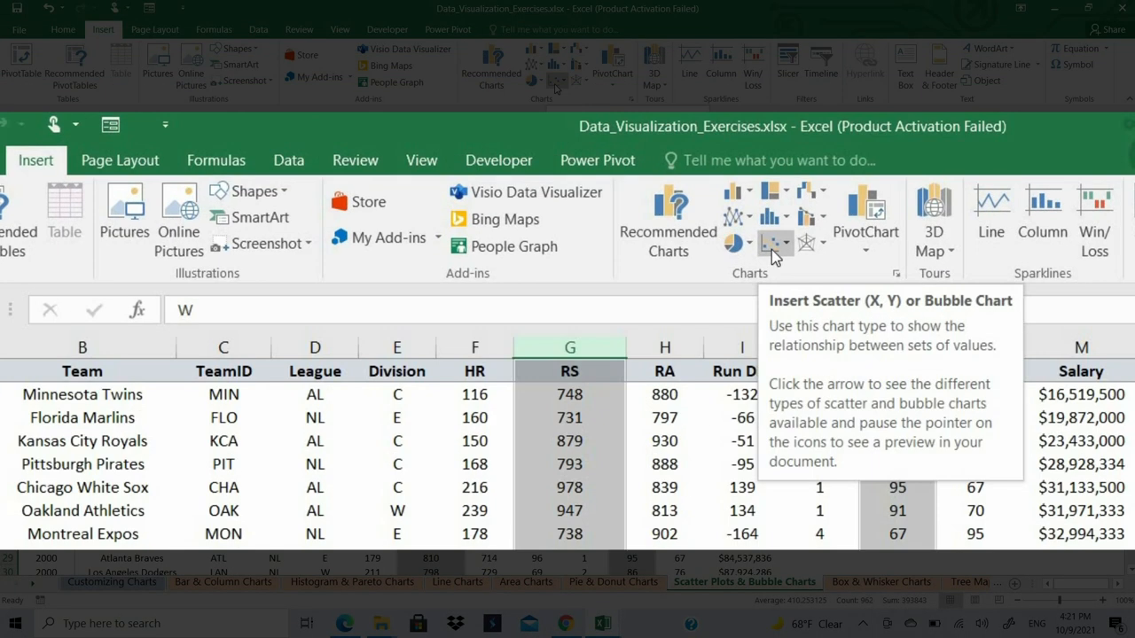
click(771, 249)
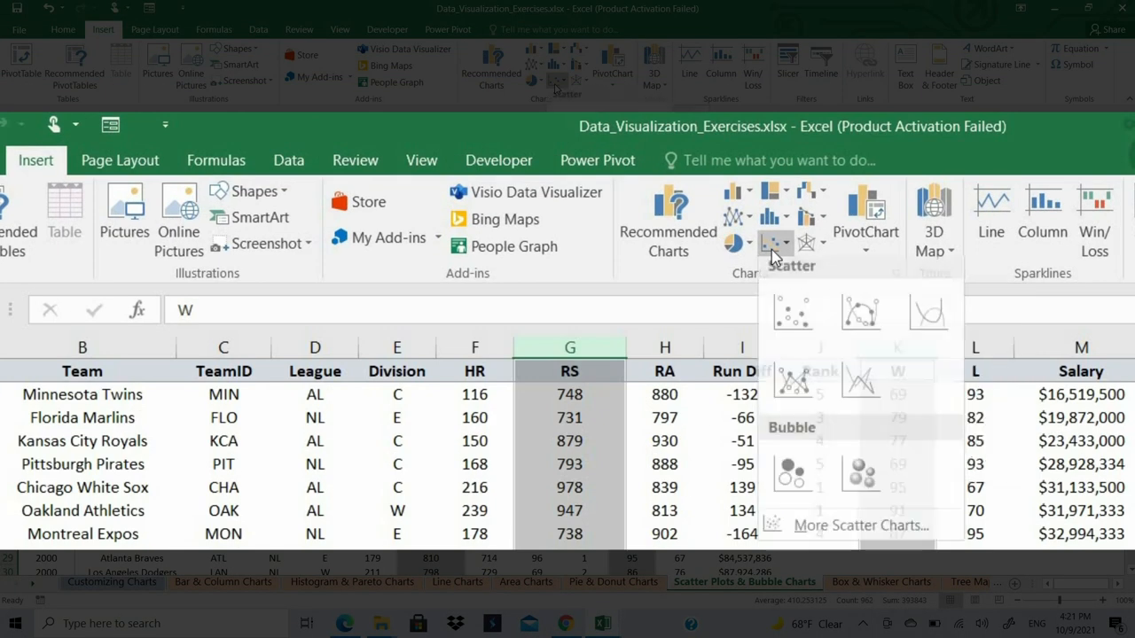
click(781, 328)
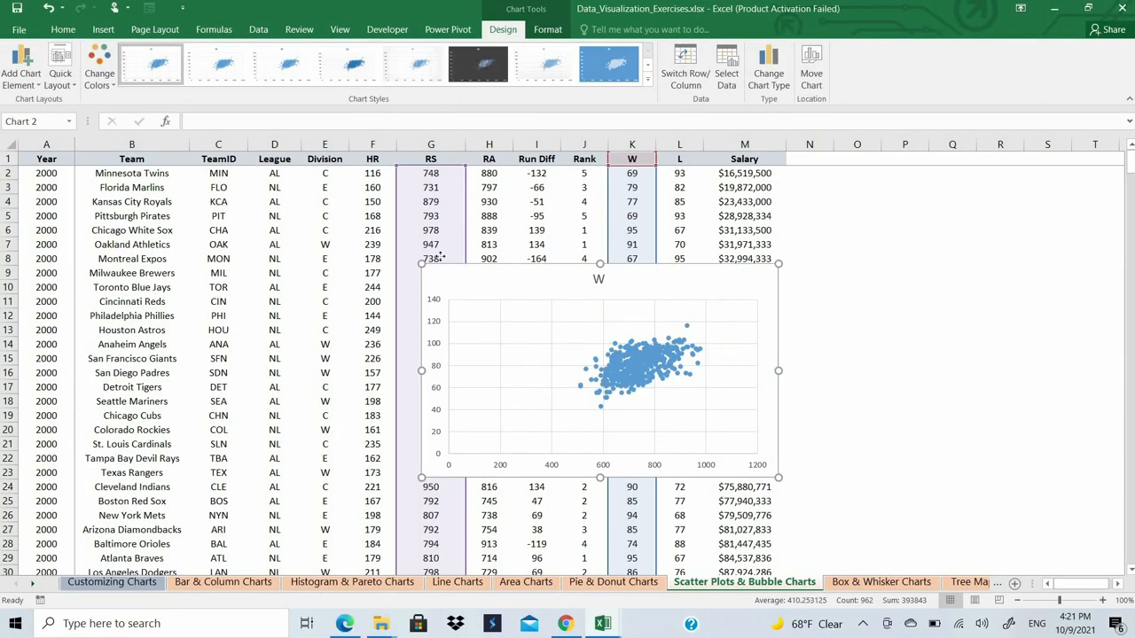
- Move the scatter chart so it starts near row 3 of column C and enlarge it to about row 27 of column Q
drag(440, 257, 245, 178)
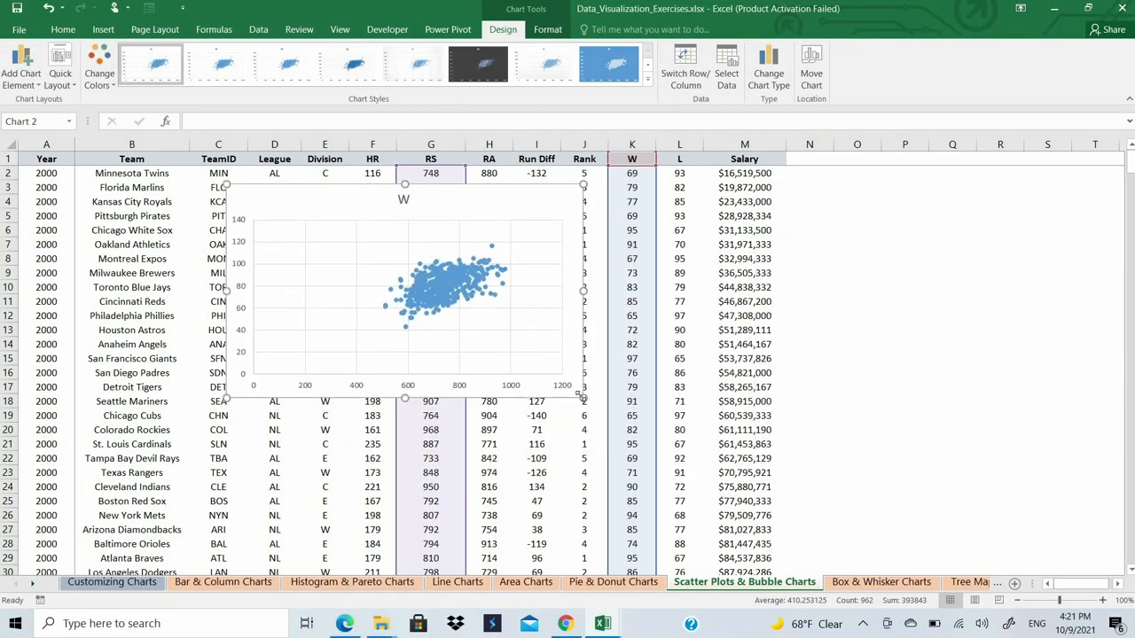
drag(581, 397, 927, 515)
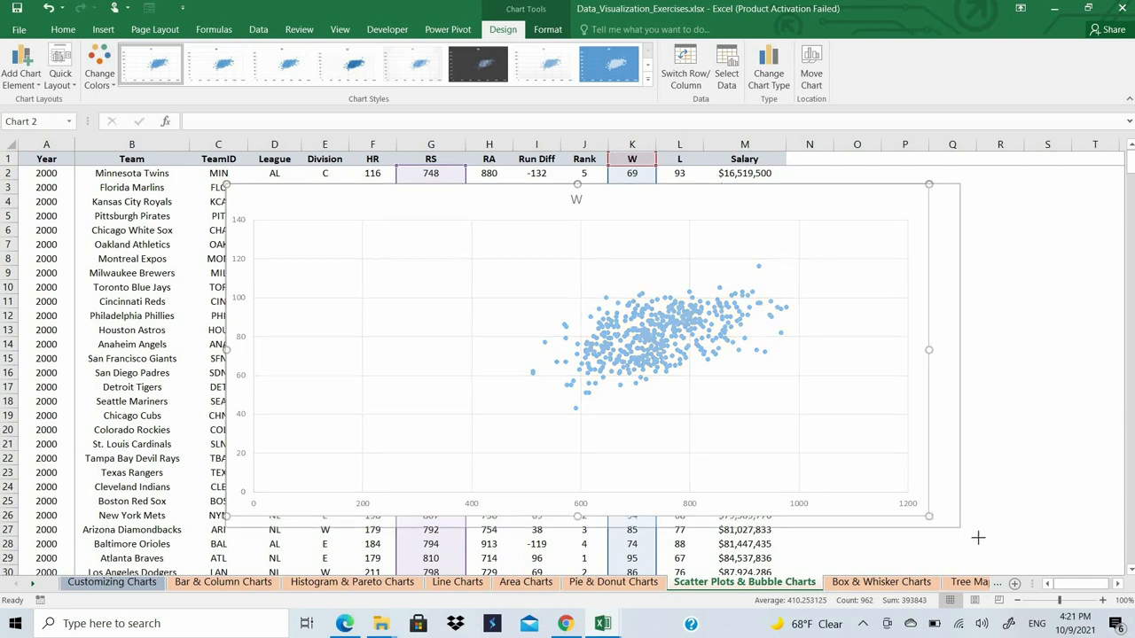
drag(978, 537, 979, 538)
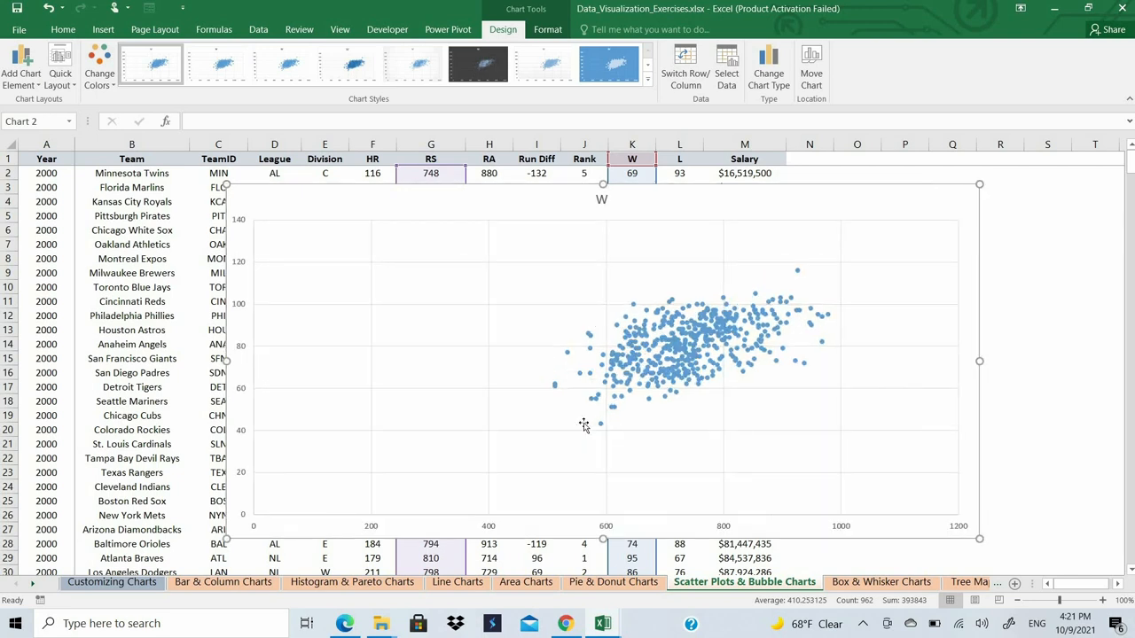
- Set the horizontal axis bounds of the scatter chart to a minimum of 500 and a maximum of 1000
click(373, 527)
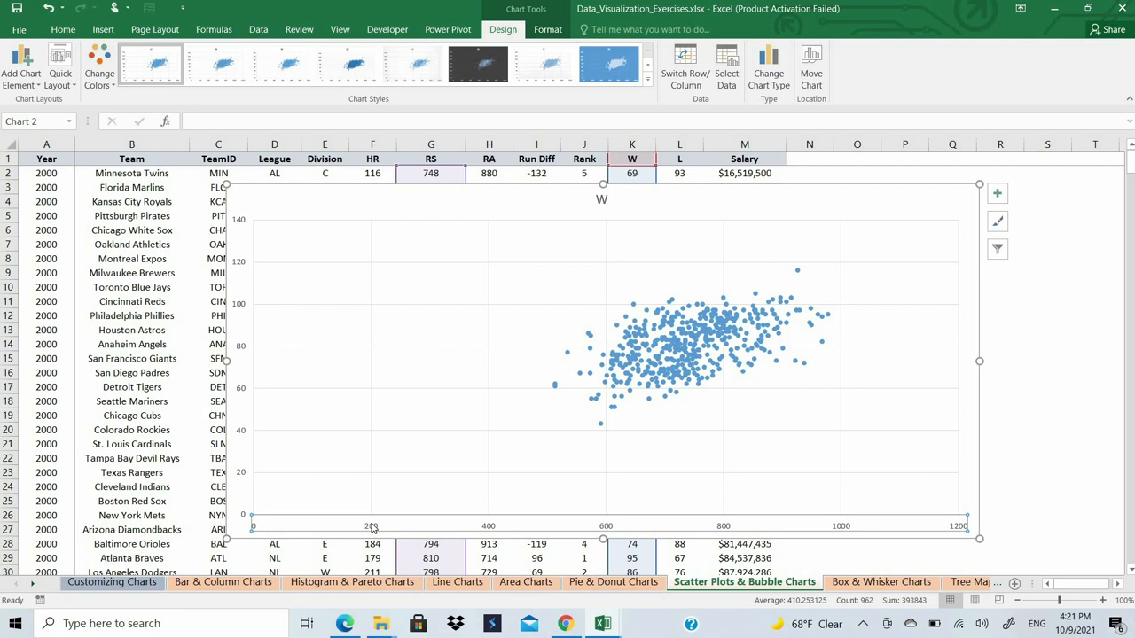
right_click(372, 528)
click(402, 521)
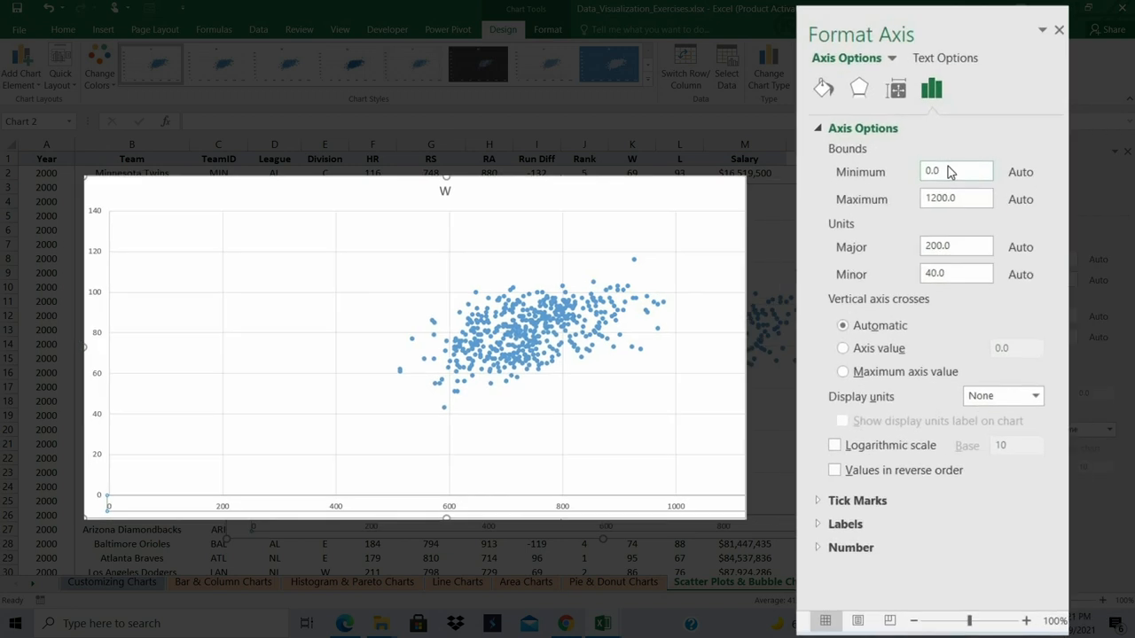
drag(1042, 257, 1004, 256)
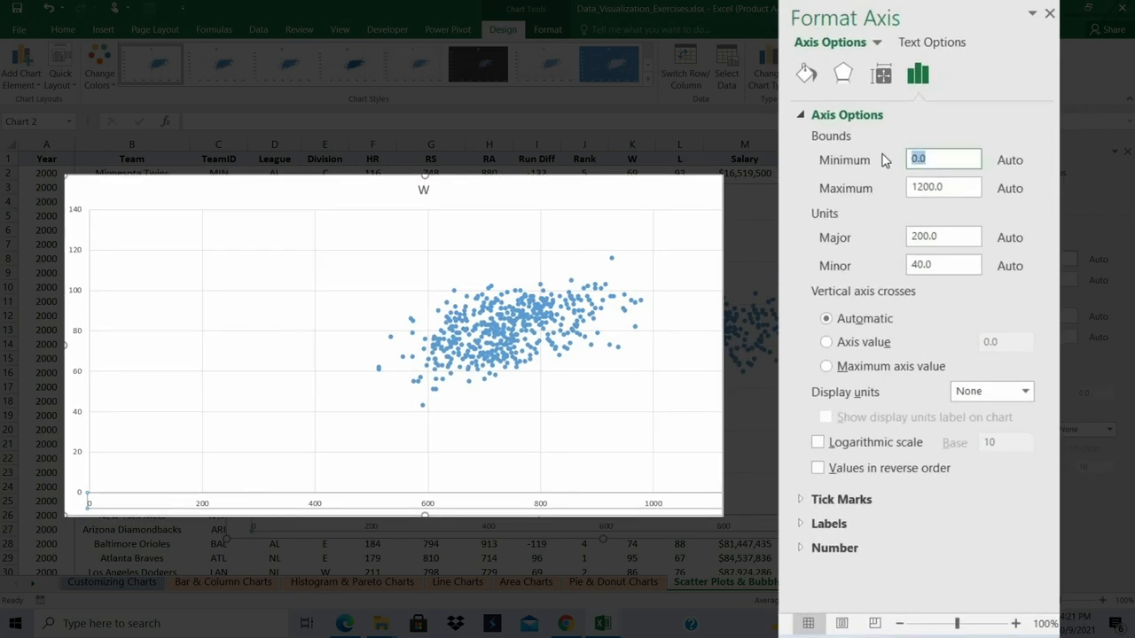
text(500)
click(922, 186)
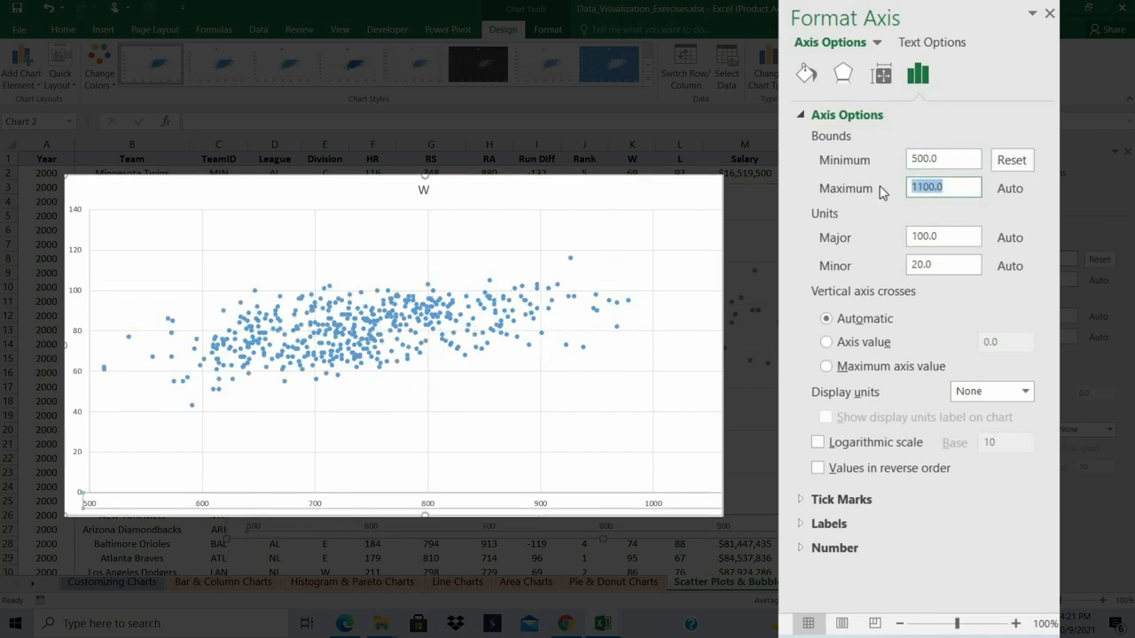
text(1000)
click(644, 370)
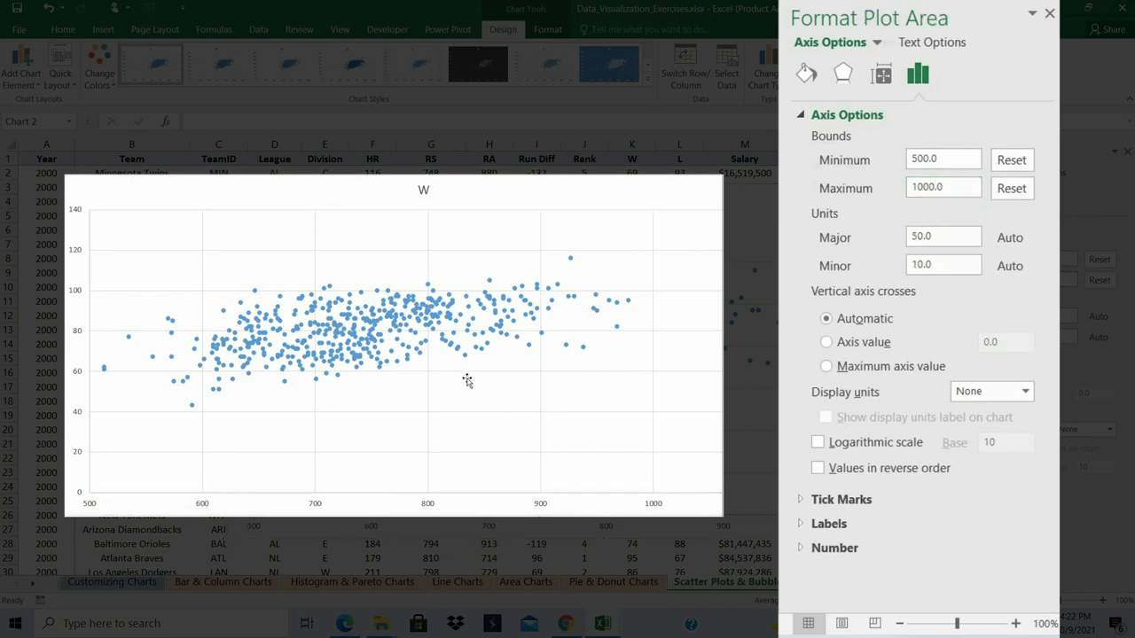
- Set the vertical axis bounds of the scatter chart to a maximum of 120 and a minimum of 40
click(79, 295)
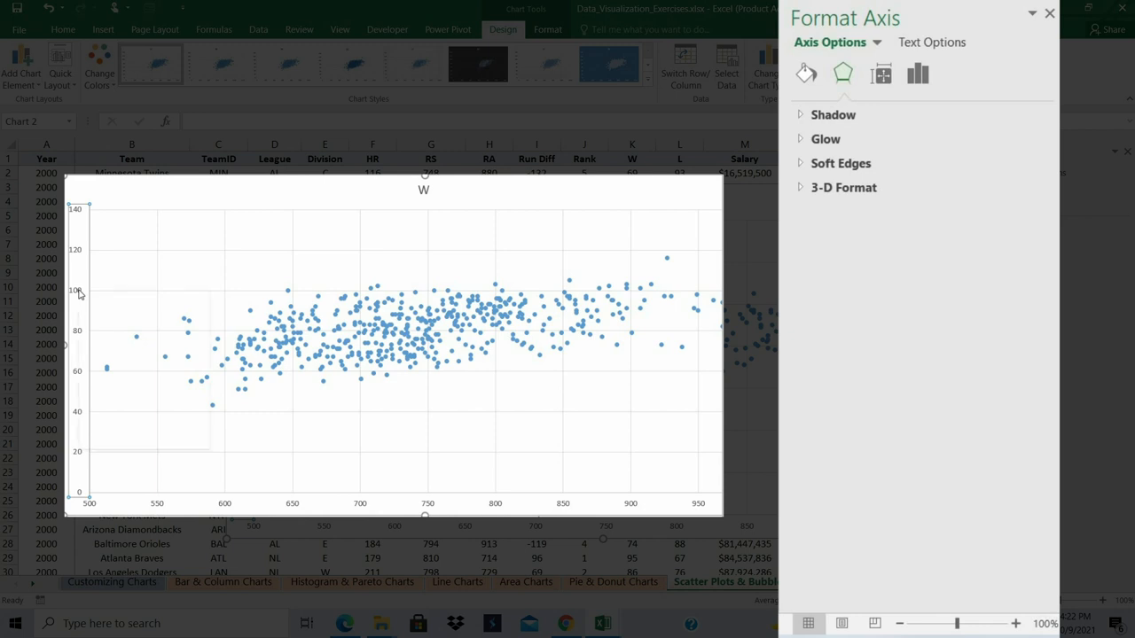
right_click(79, 295)
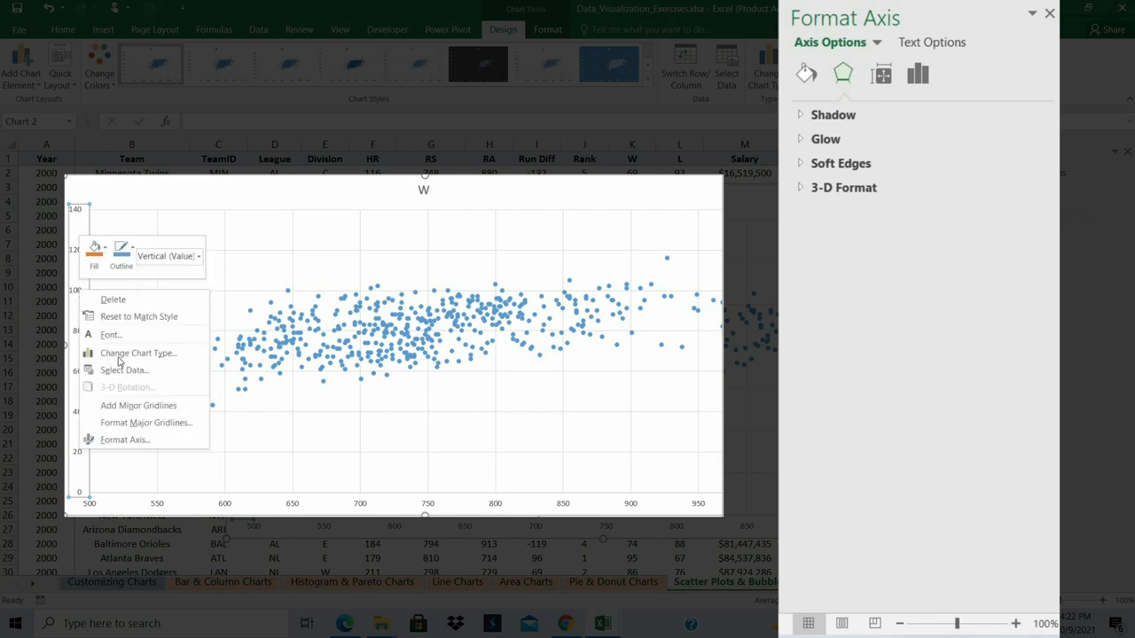
click(129, 438)
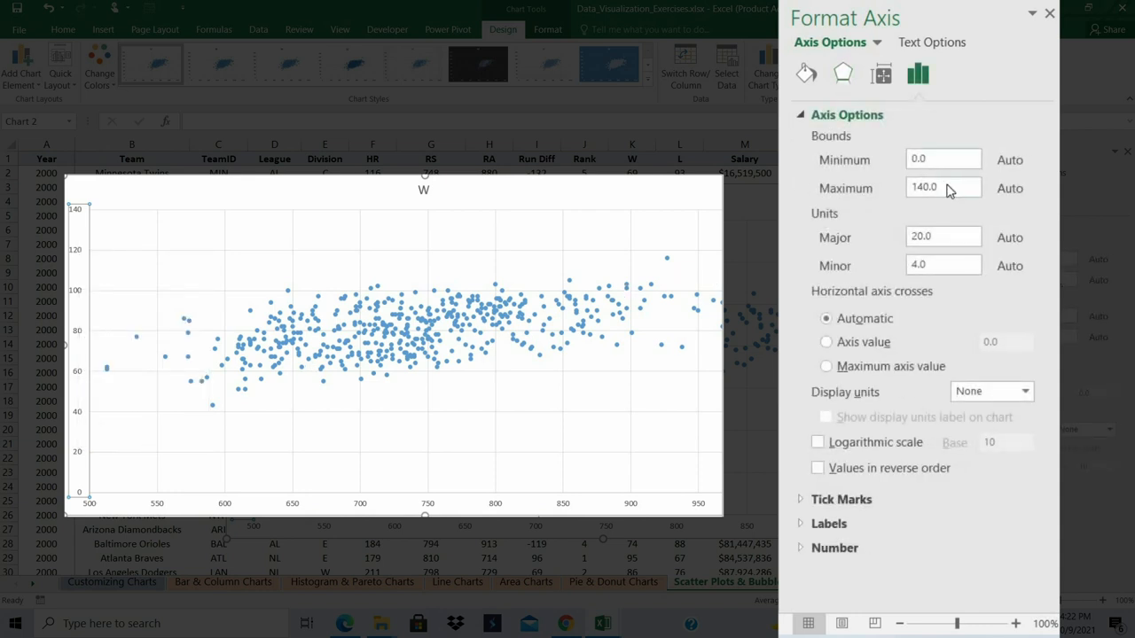
drag(951, 189, 864, 172)
text(120)
click(928, 156)
key(ctrl+a)
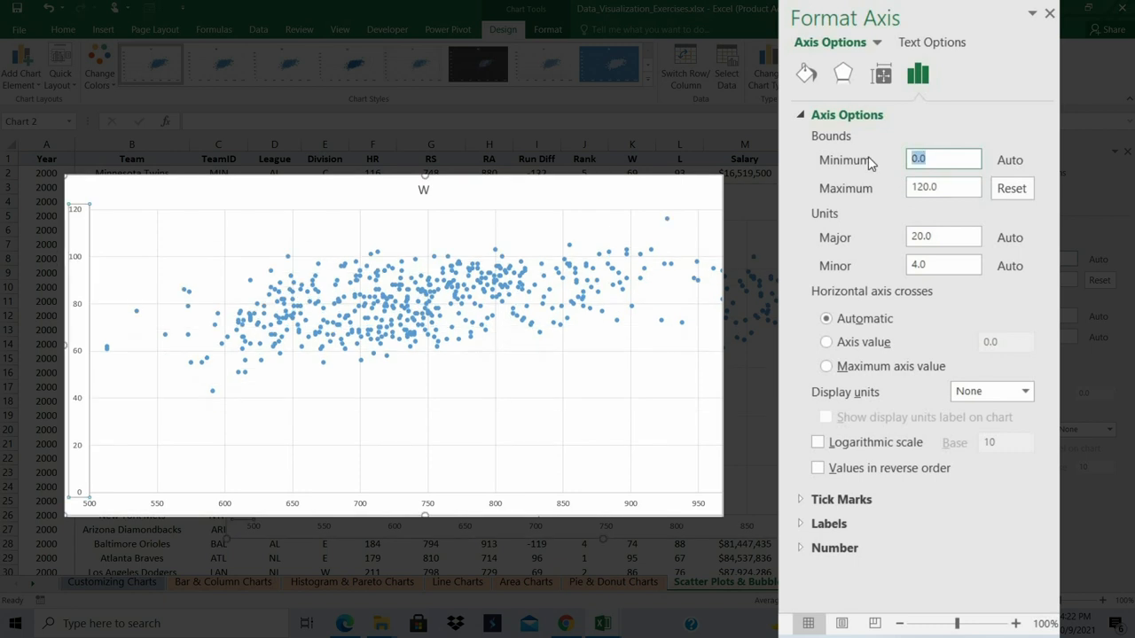
text(40)
key(Return)
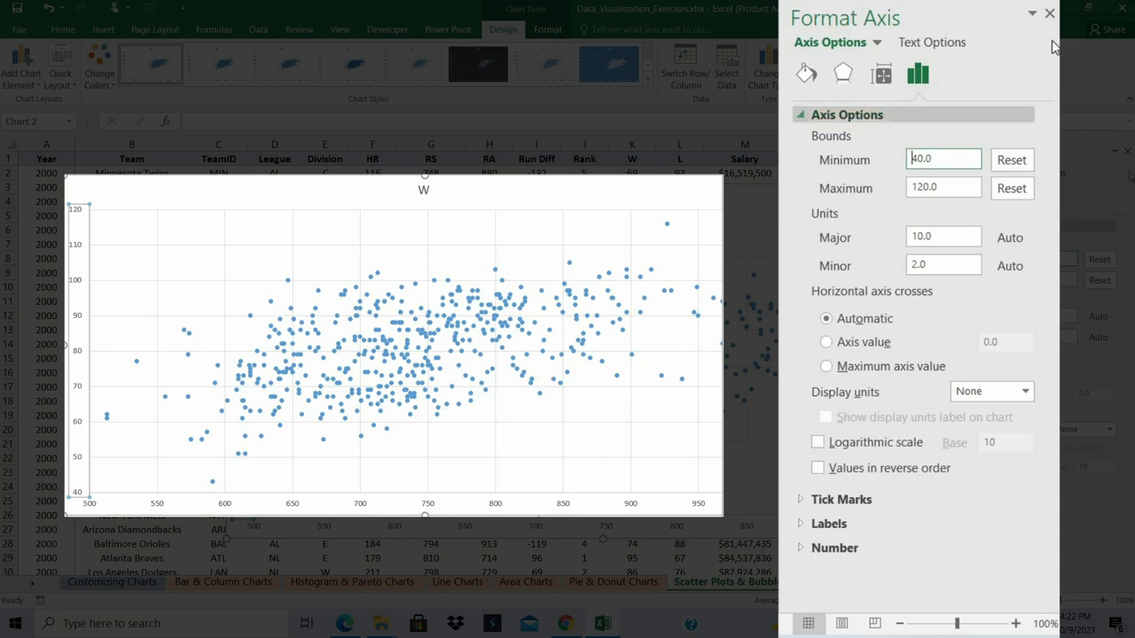
click(1098, 99)
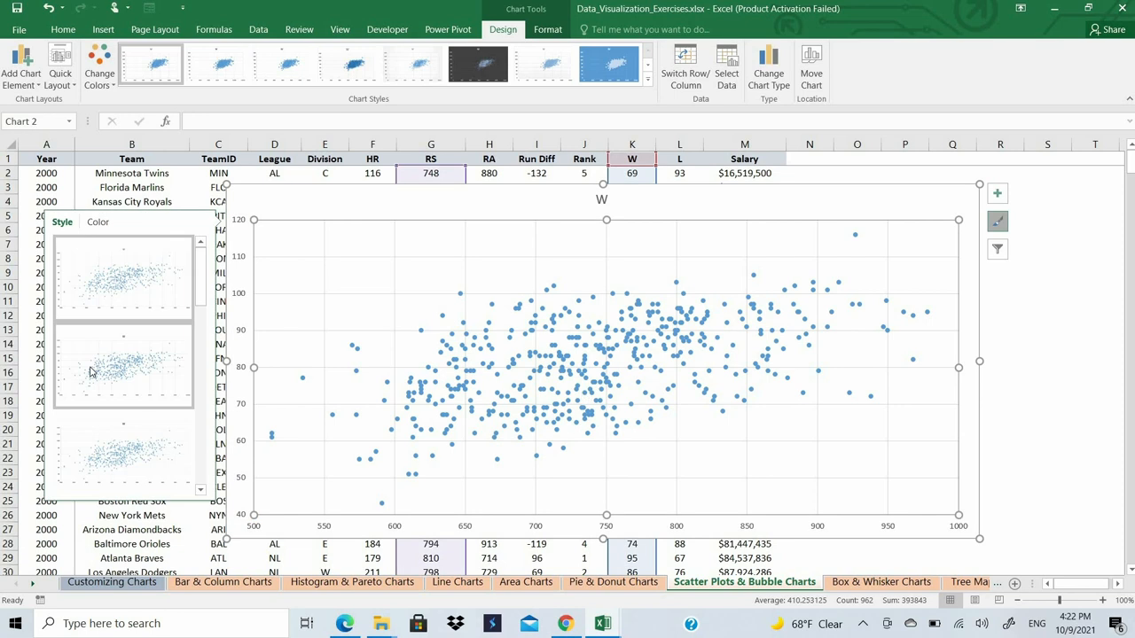
- Try a few chart styles and apply the one with outlined light-blue markers on a pale grey gradient background
click(92, 372)
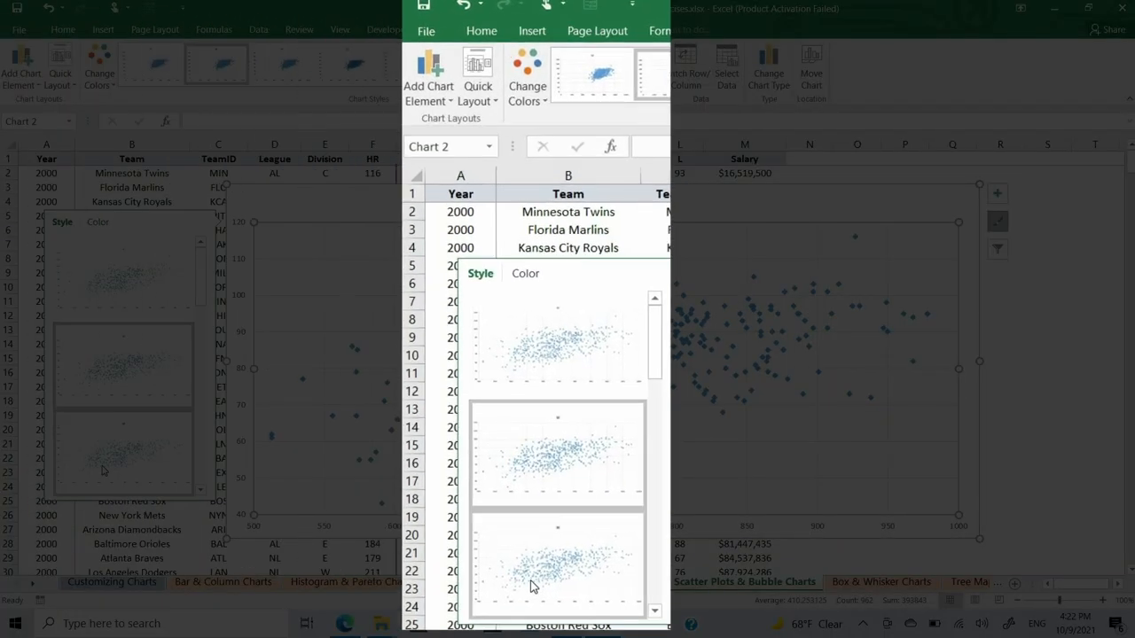
click(102, 467)
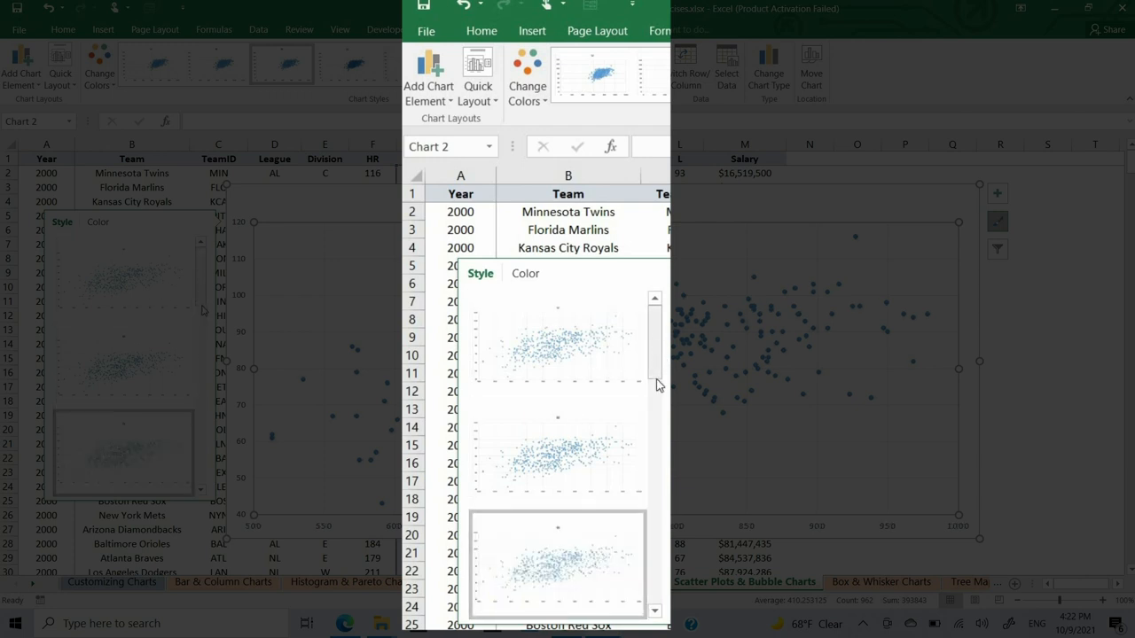
scroll(659, 433, down, 2)
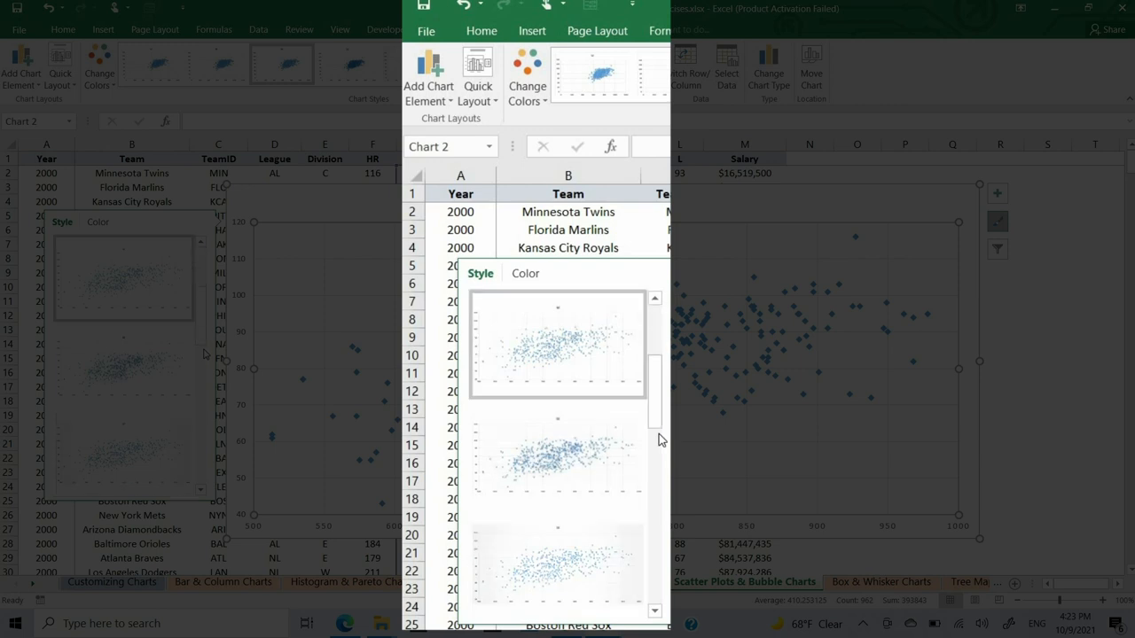
click(588, 568)
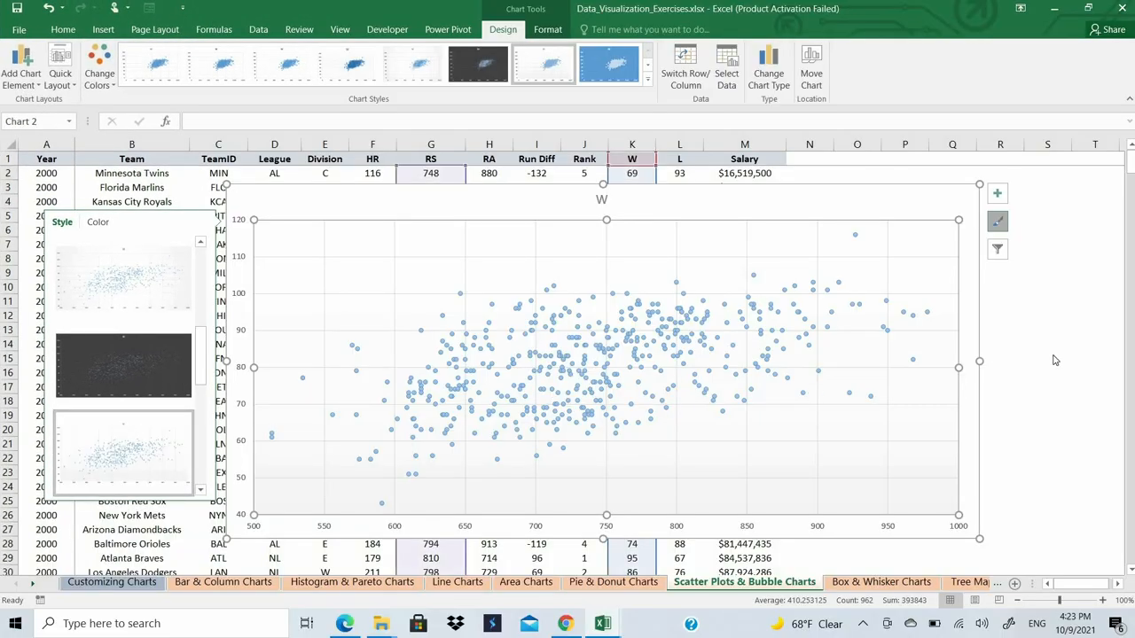
click(1036, 361)
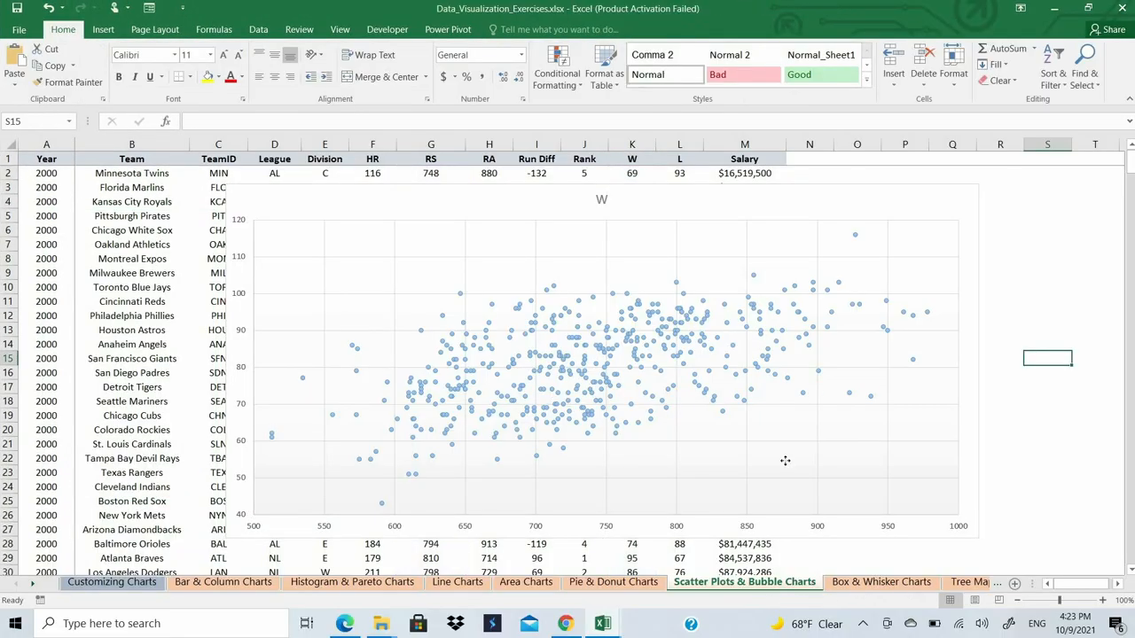
- Add a linear trendline to the scatter chart
click(786, 462)
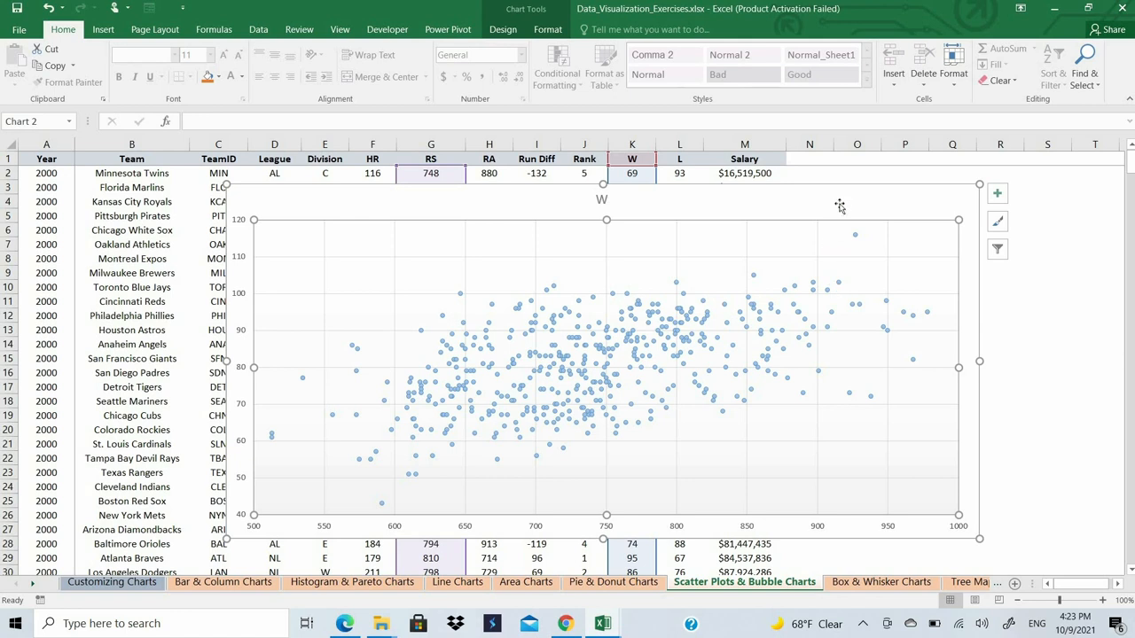
click(344, 209)
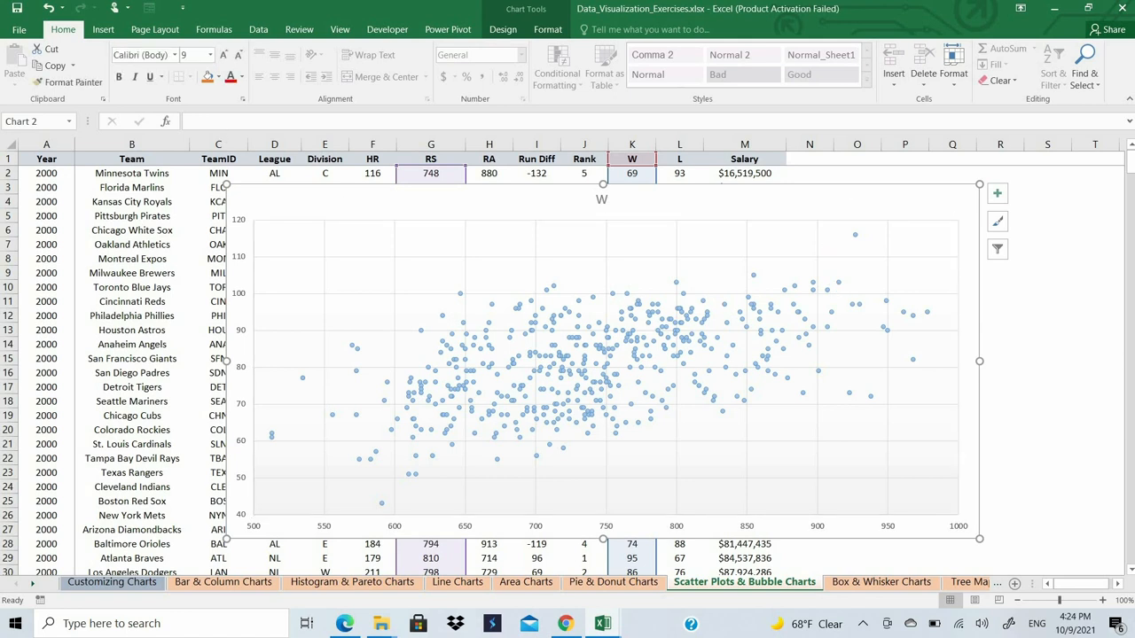
click(500, 30)
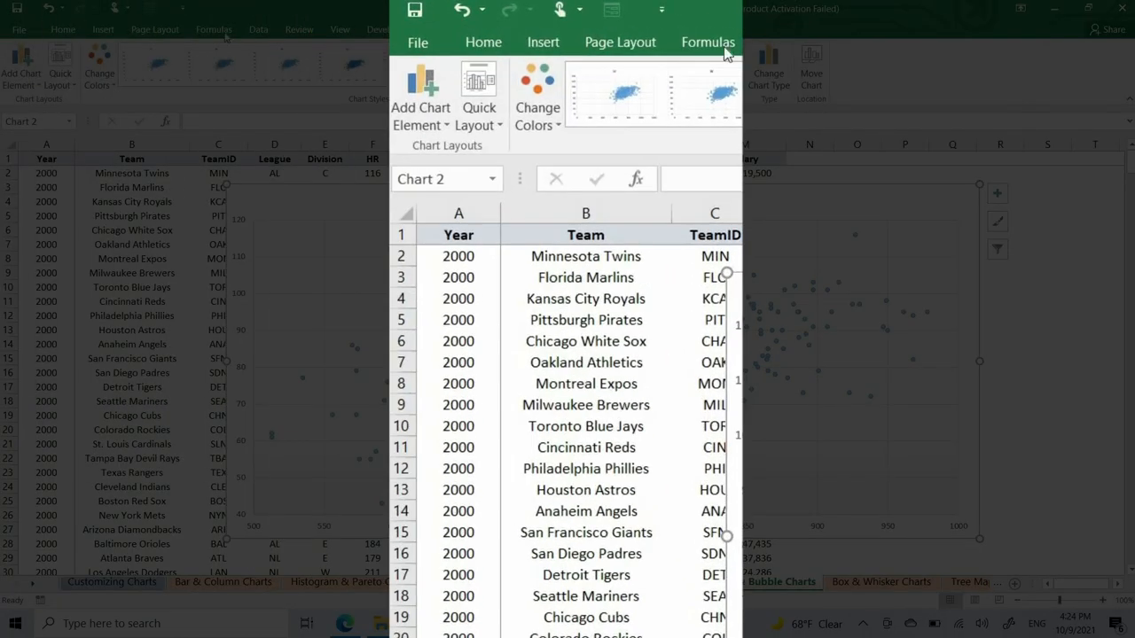
click(441, 96)
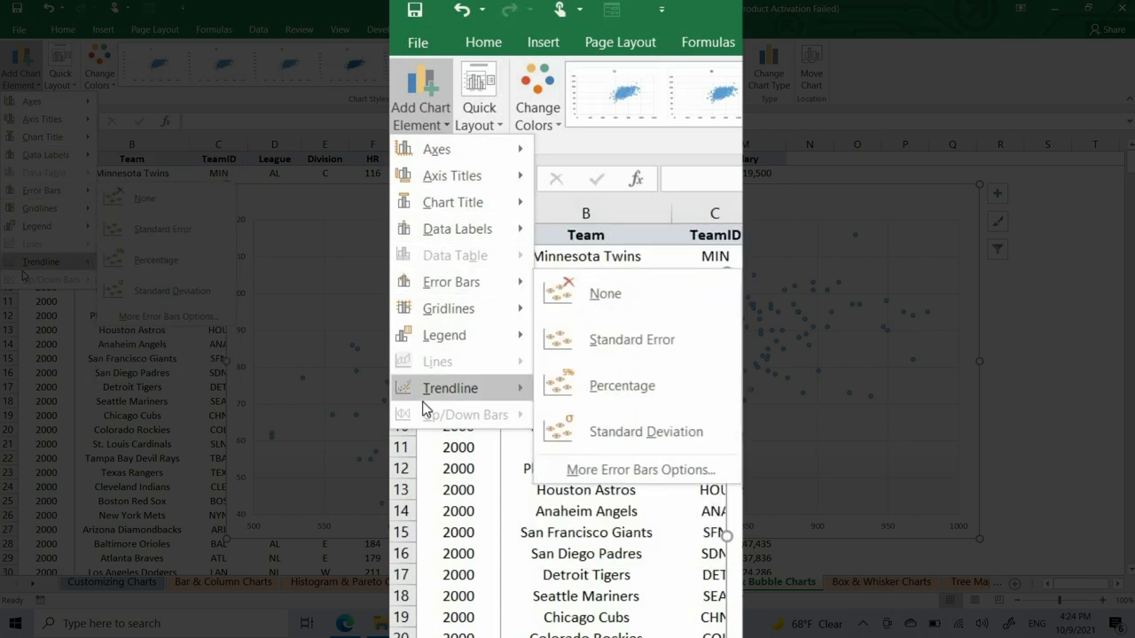
mouse_move(496, 391)
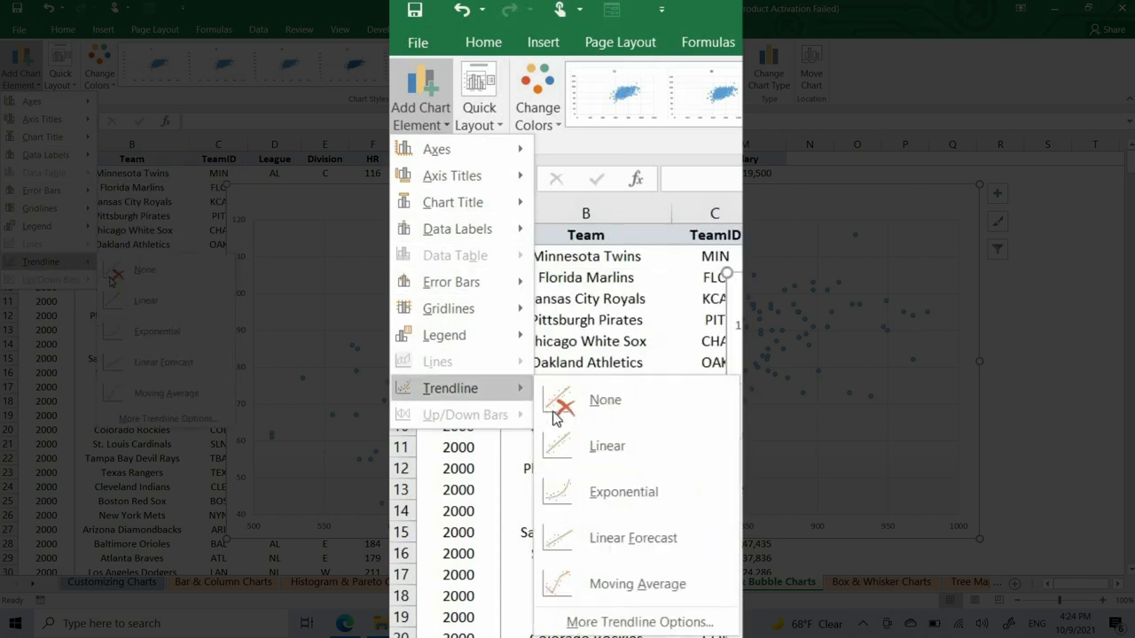
click(117, 302)
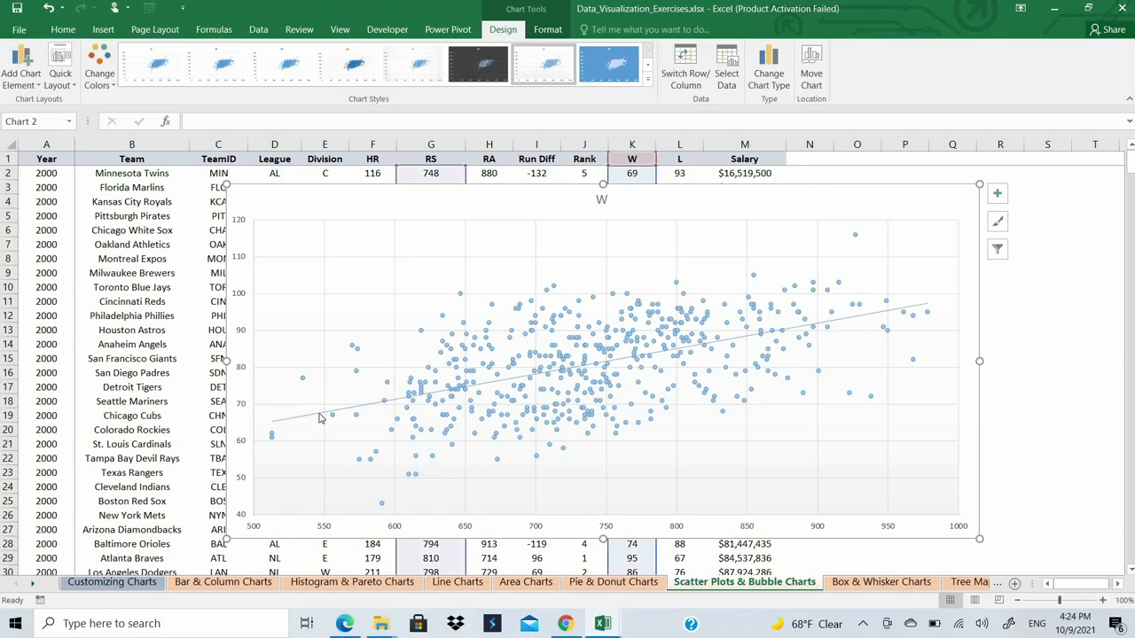
- Change the scatter chart's trendline to a solid orange line using the theme orange
click(321, 417)
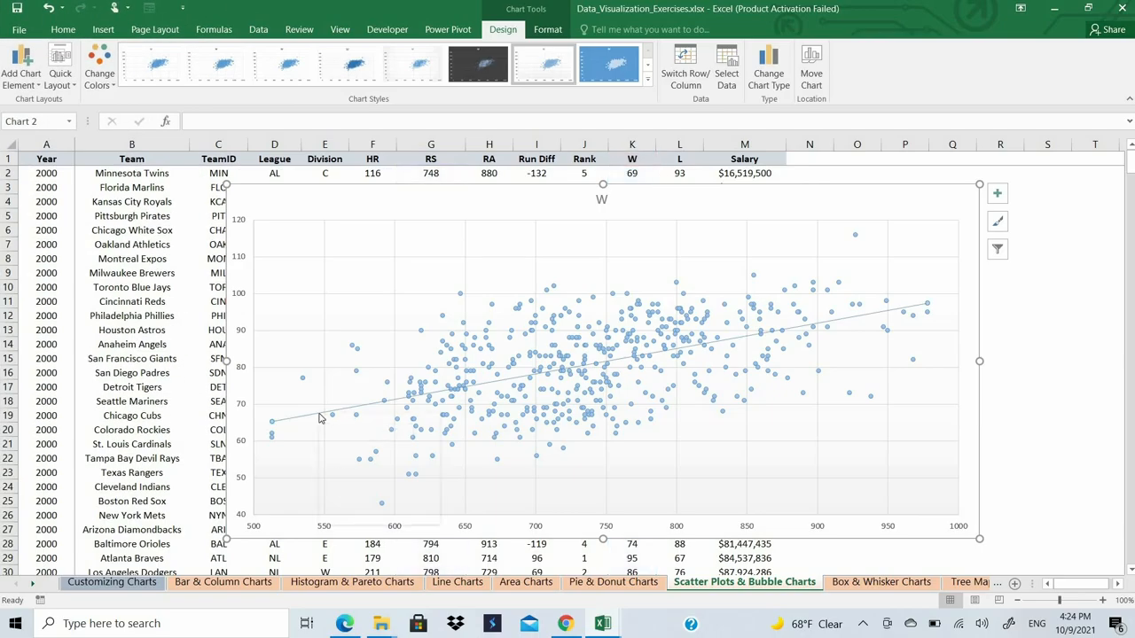
right_click(321, 418)
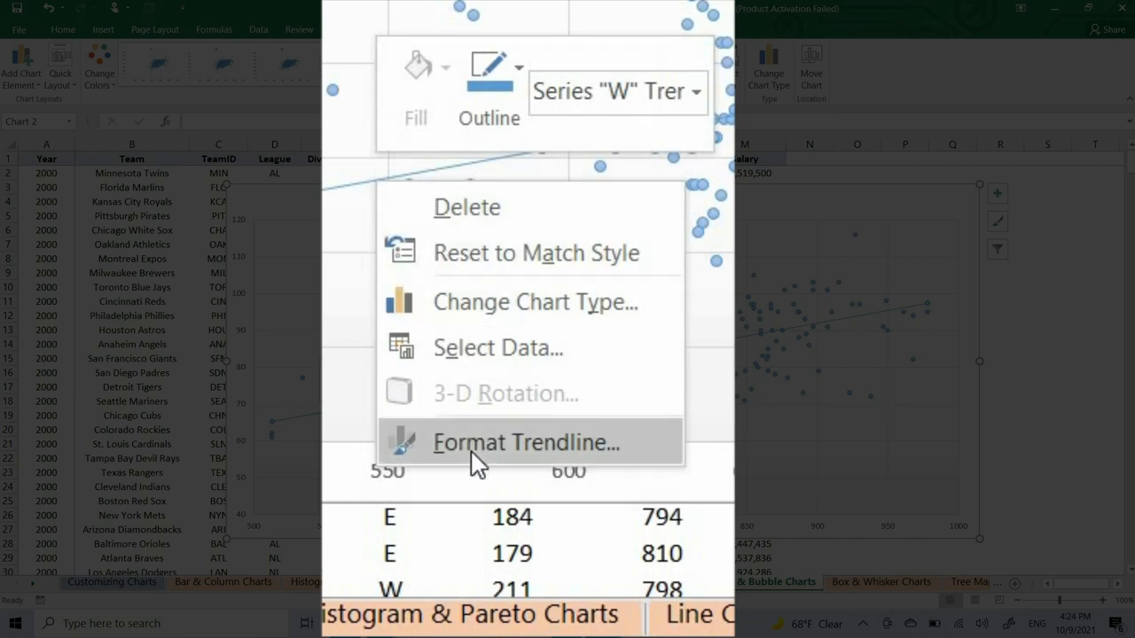
click(477, 463)
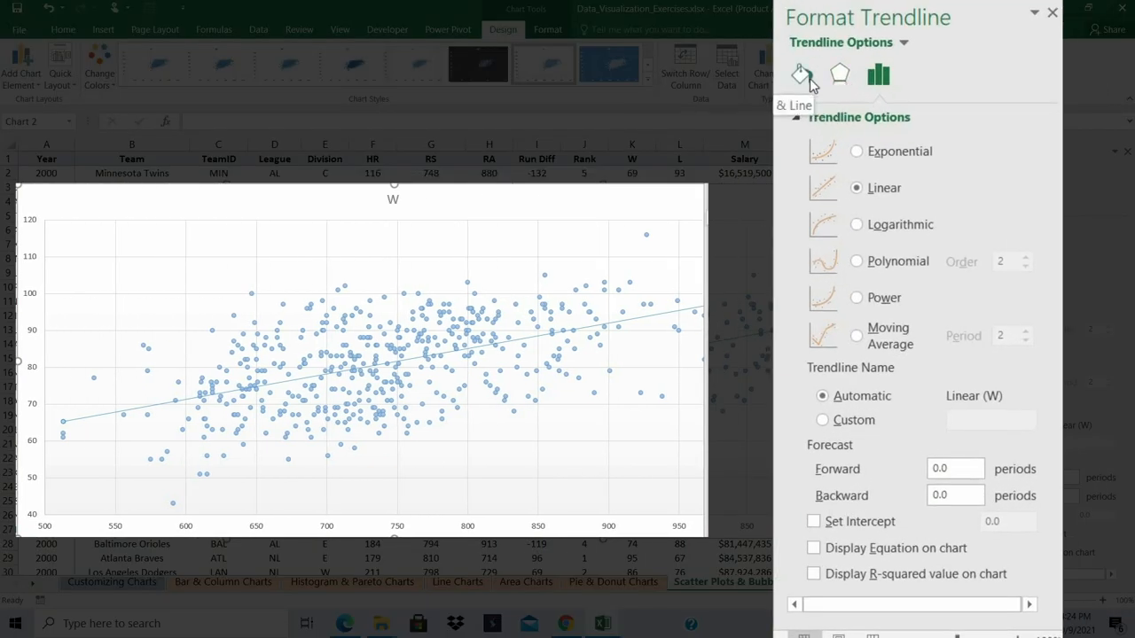
click(808, 79)
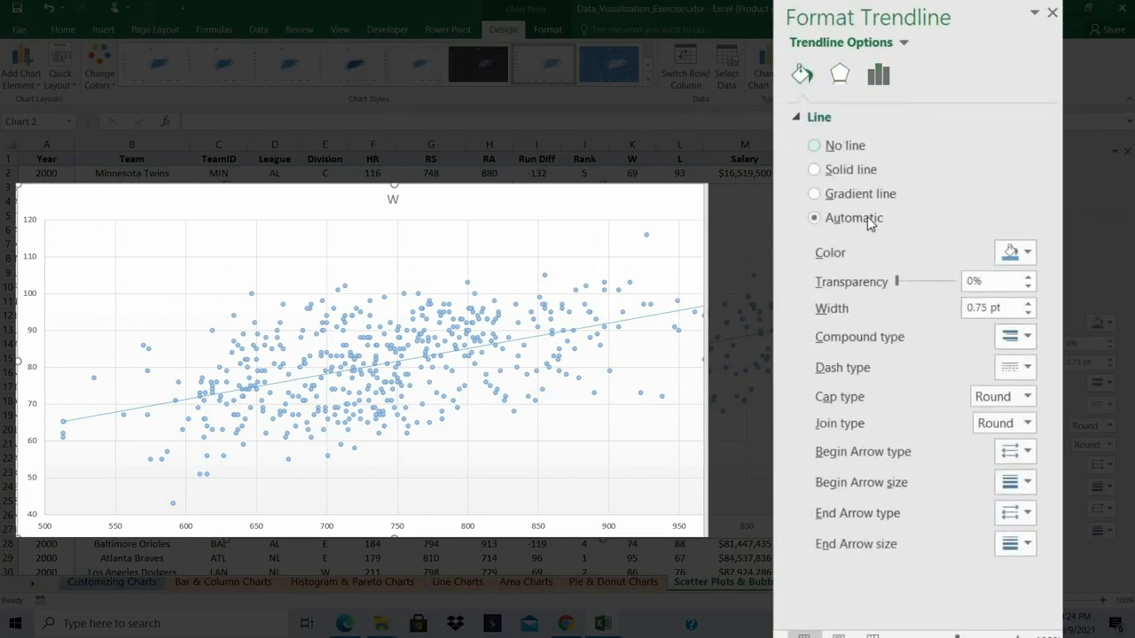
click(1013, 257)
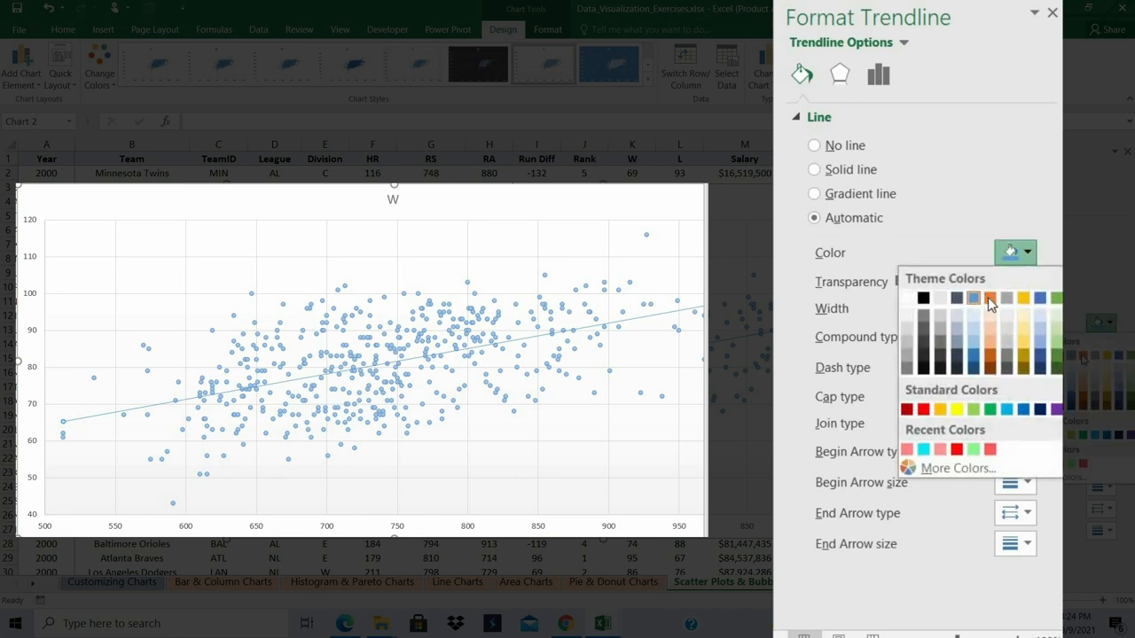
click(990, 302)
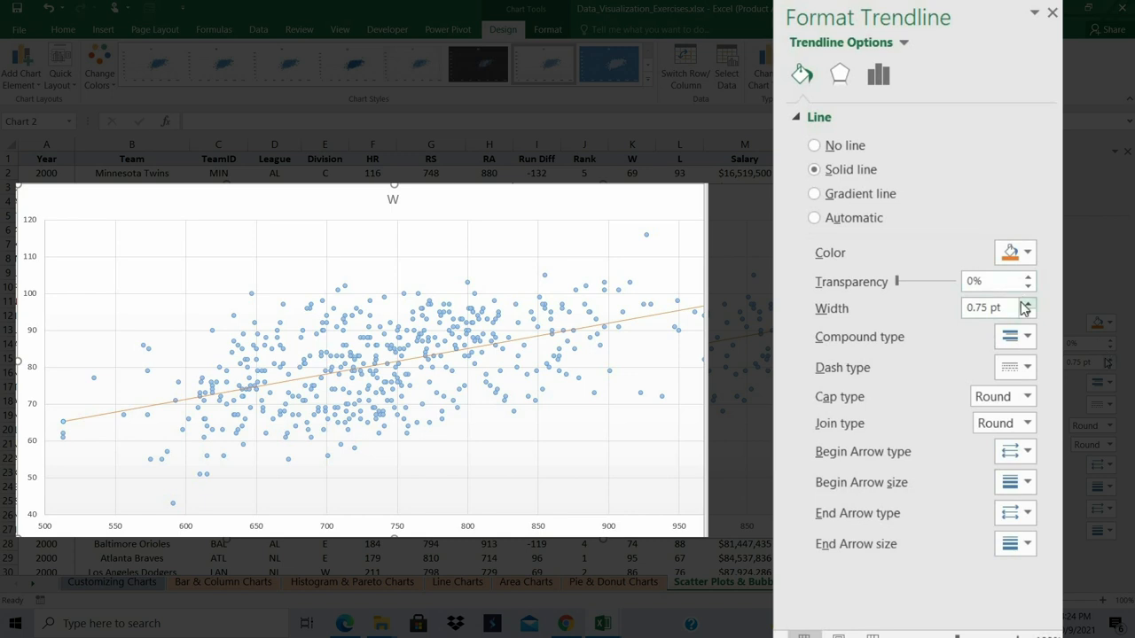
- Set the trendline's width to 1.75 pt and close its formatting options
click(1026, 304)
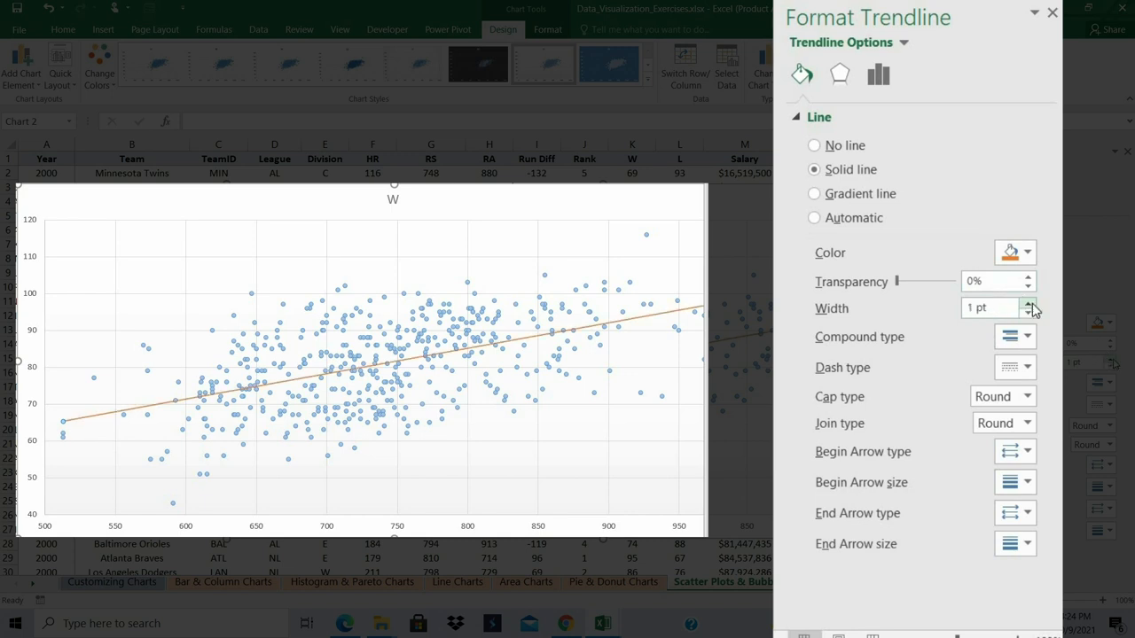
click(1028, 303)
click(1028, 303)
click(1029, 303)
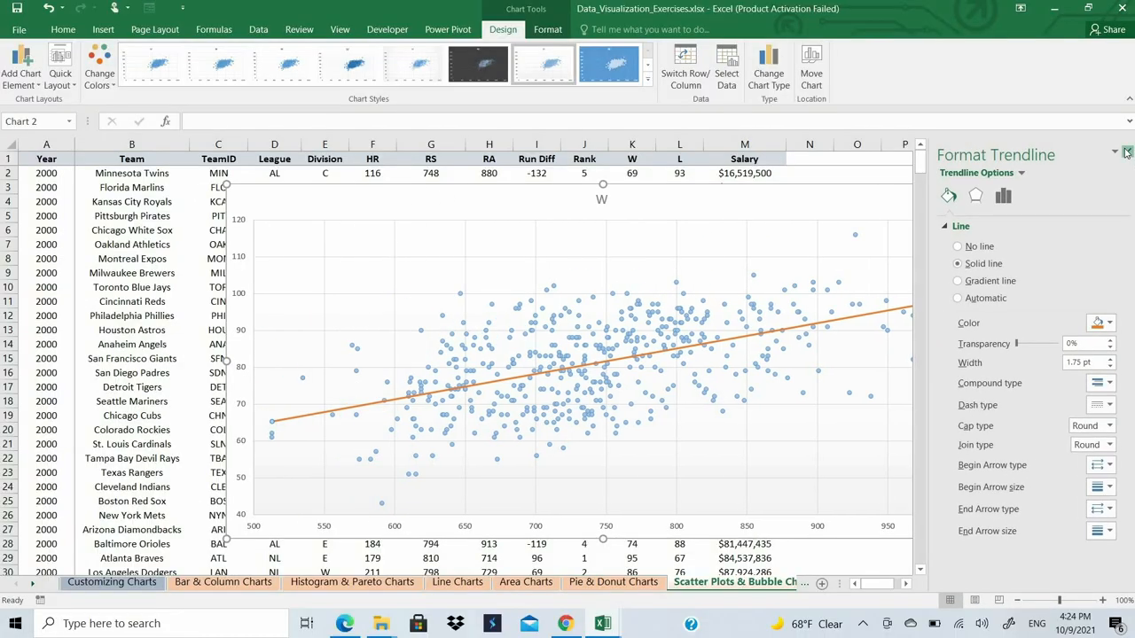
click(1127, 152)
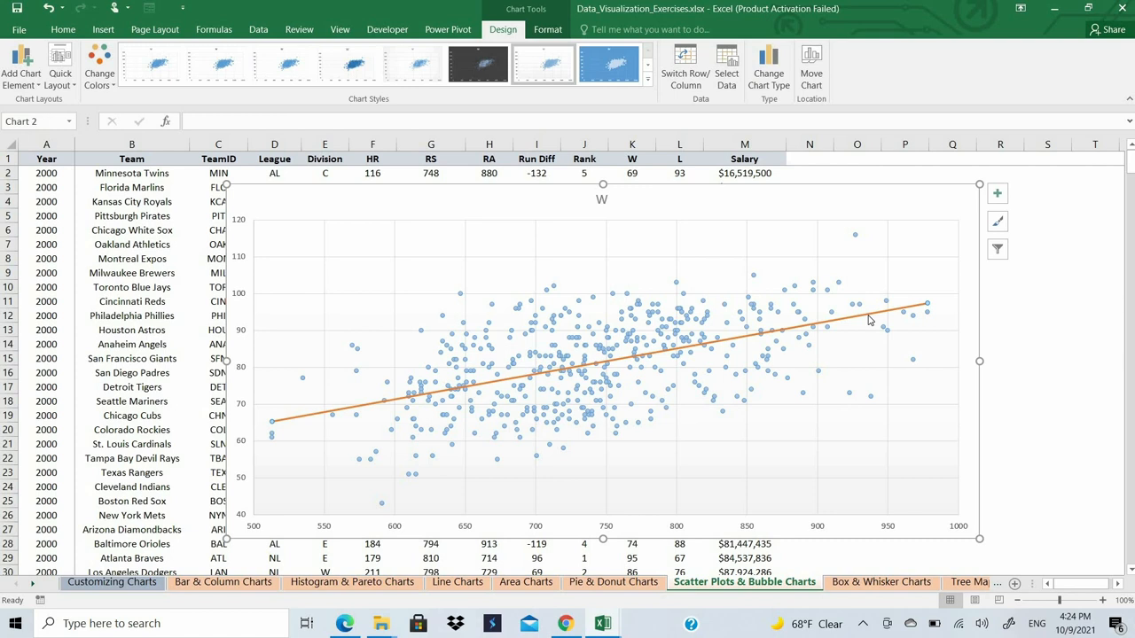
- Display the trendline's R-squared value on the scatter chart and close the formatting options
right_click(870, 321)
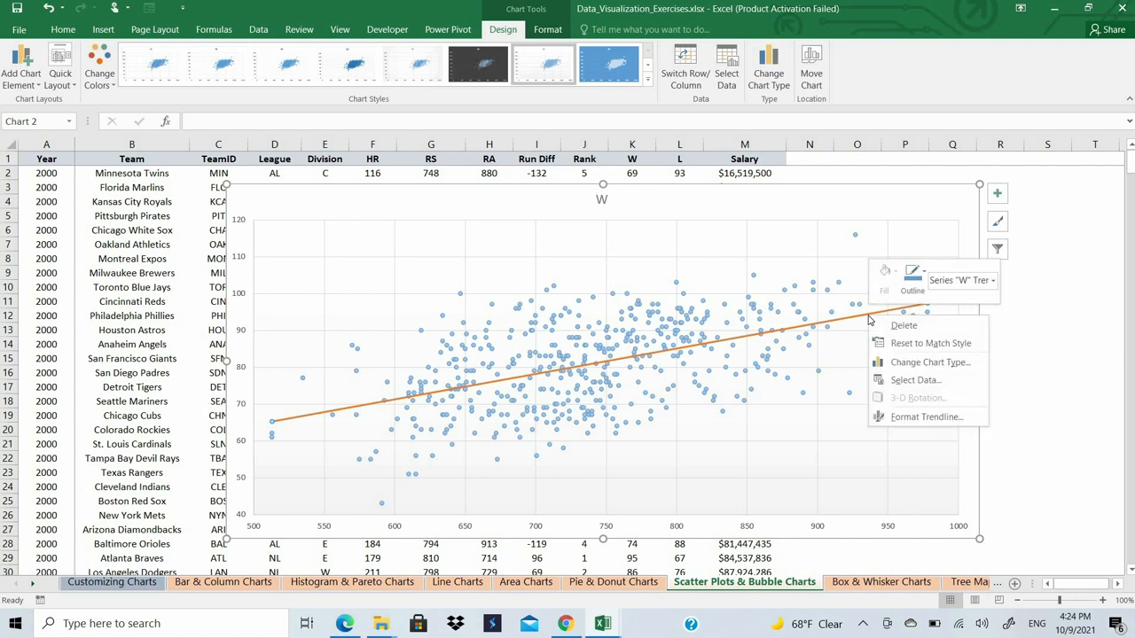
click(908, 416)
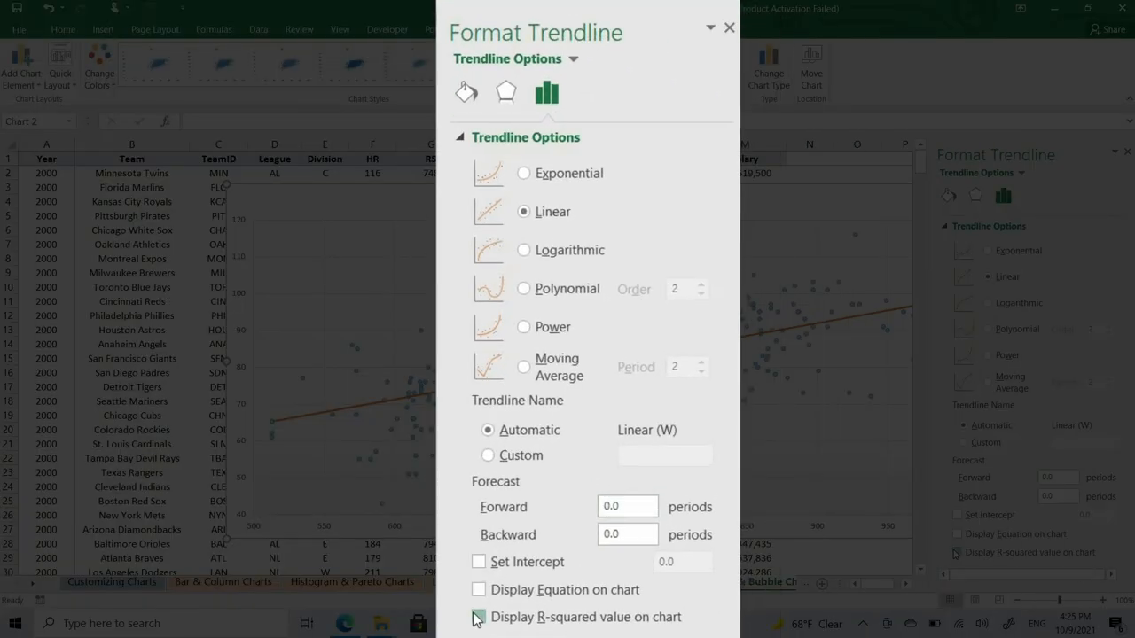
click(955, 553)
click(888, 330)
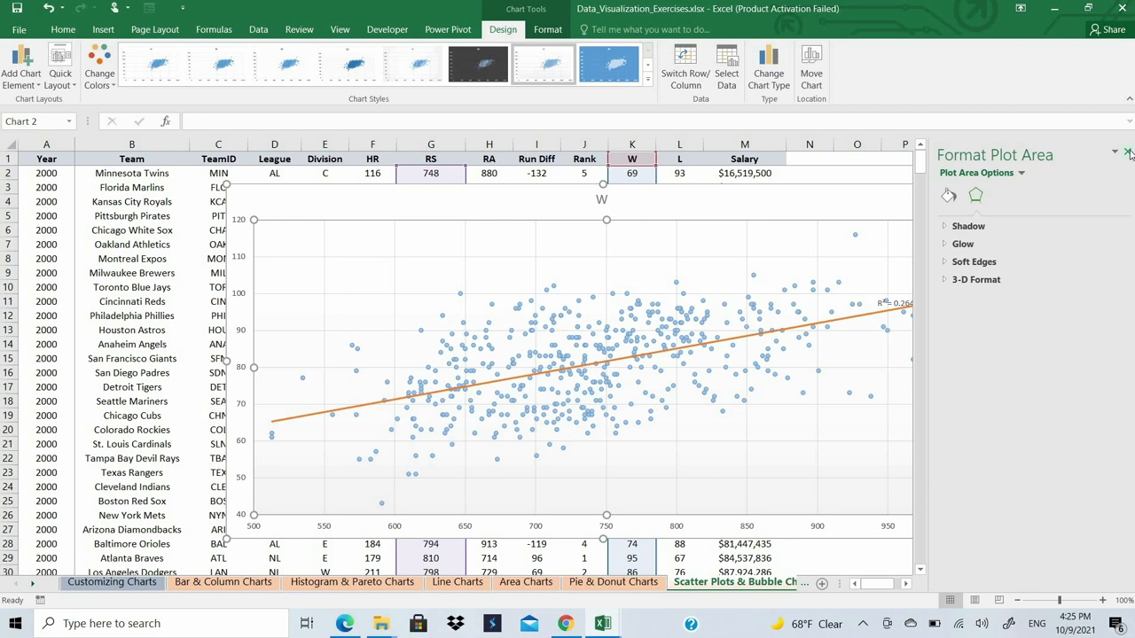
click(1127, 152)
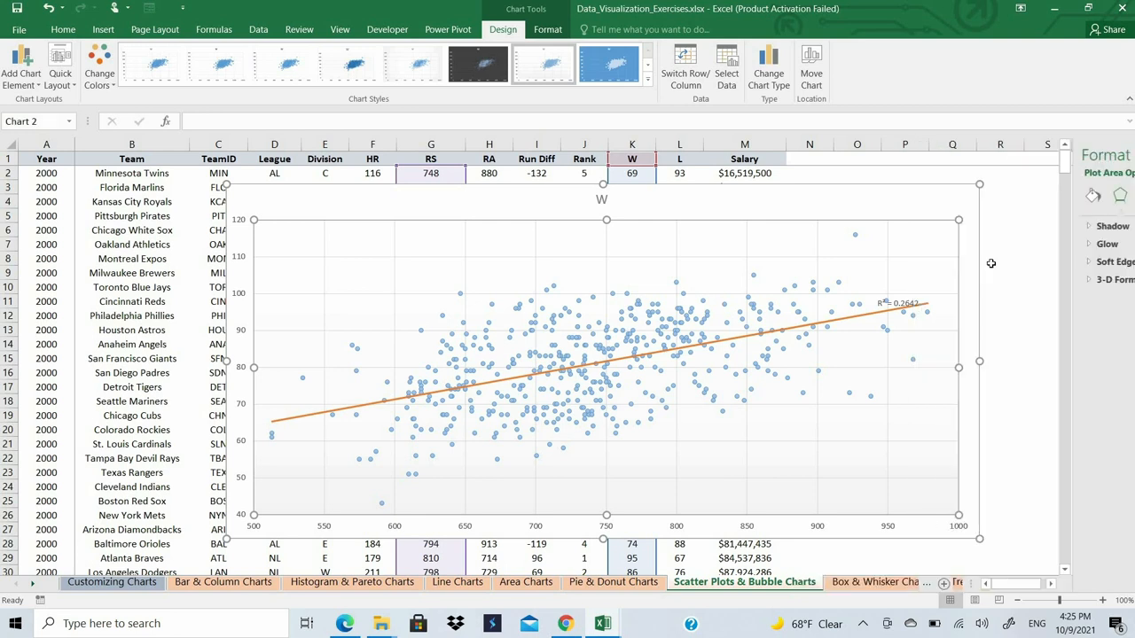
- Move the R-squared label up into the clear space above the upper end of the trendline
click(889, 303)
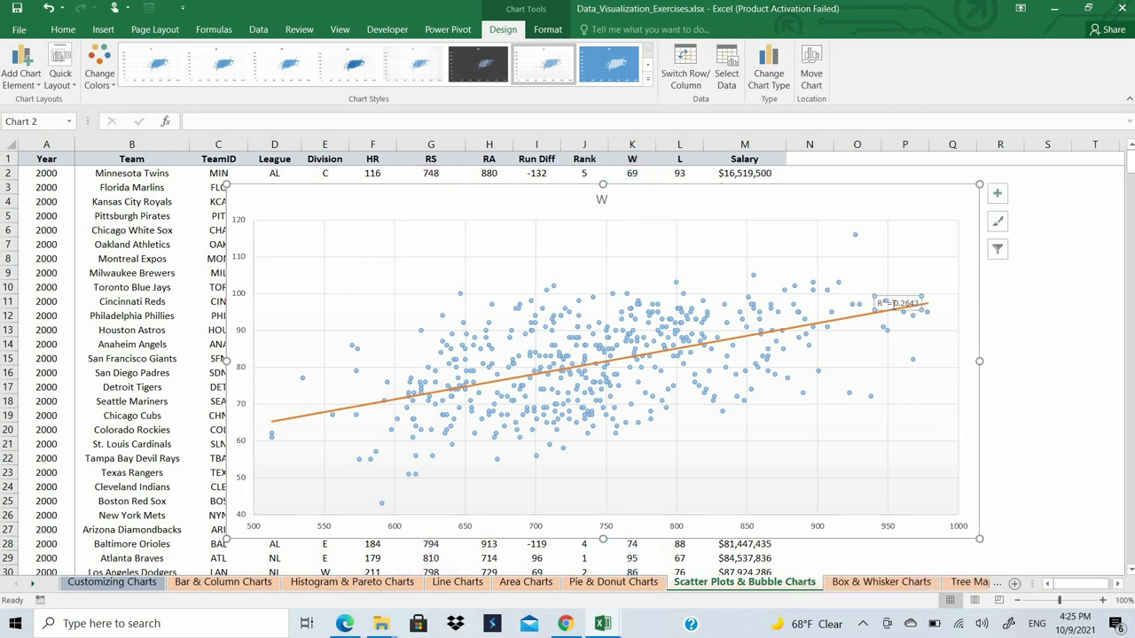
drag(896, 284, 905, 268)
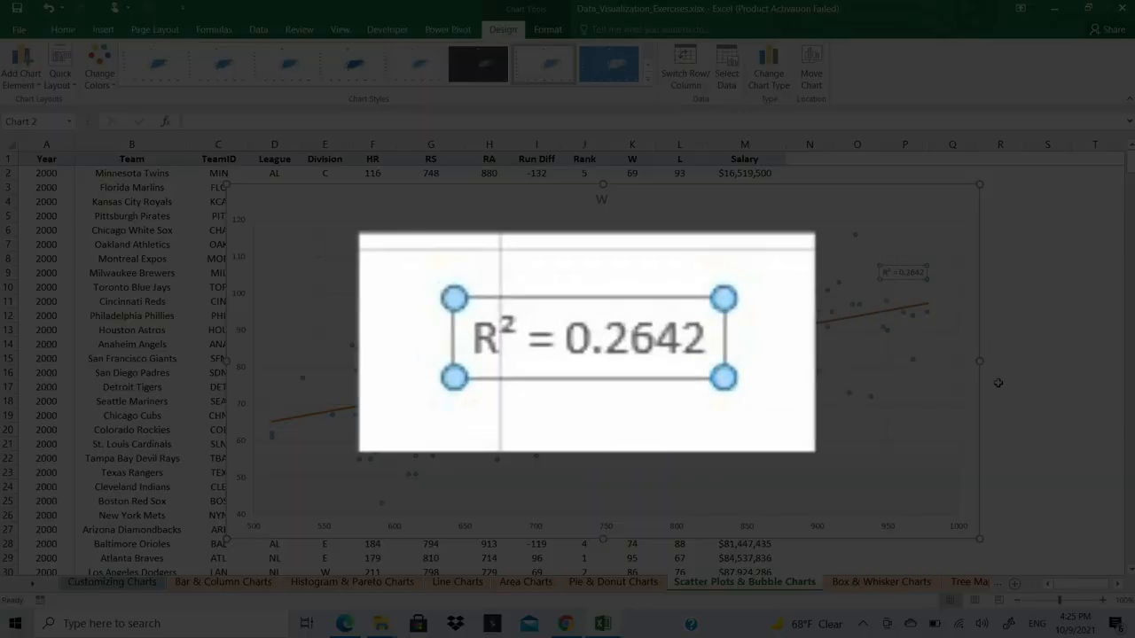
click(1019, 391)
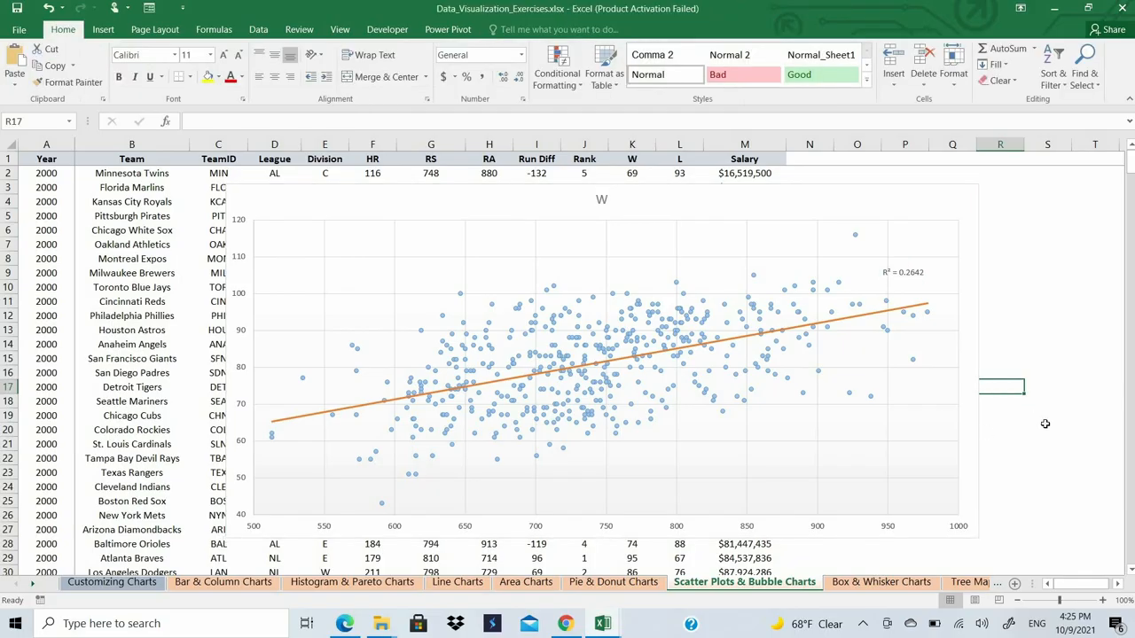
click(1047, 425)
key(Down)
key(Down)
key(Down)
key(Down)
key(Down)
key(Down)
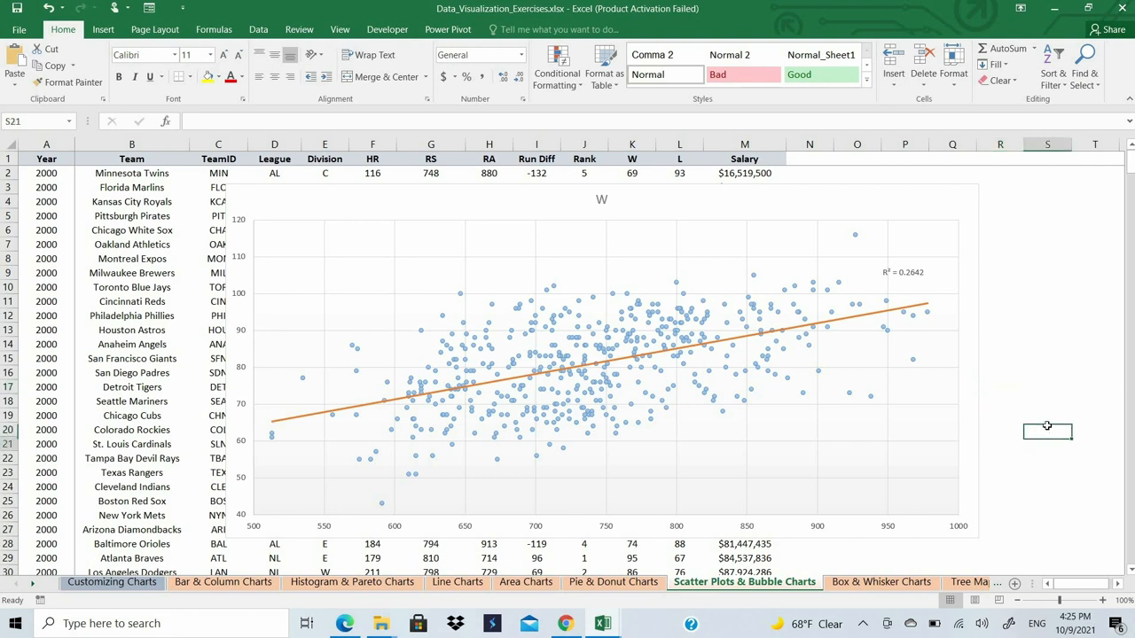
key(Down)
key(Down)
key(Down)
key(Down)
key(Down)
key(Down)
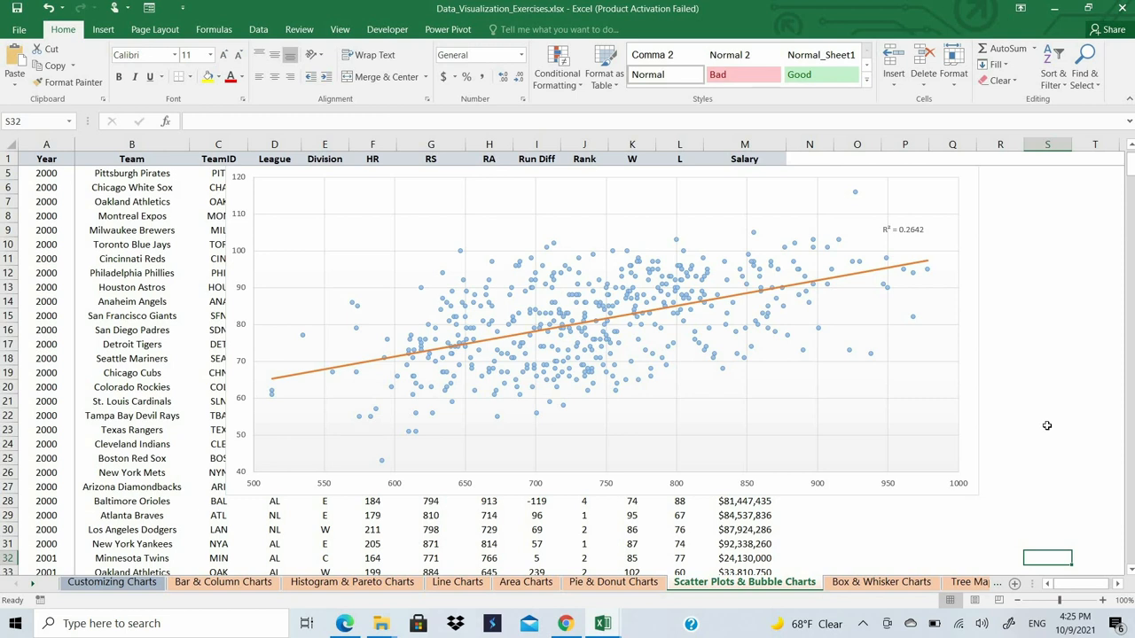
key(Down)
key(Up)
key(Up)
key(Up)
key(Up)
key(Up)
key(Up)
key(Up)
key(Up)
key(Up)
key(Up)
key(Up)
key(Up)
key(Up)
key(Up)
key(Up)
key(Up)
key(Up)
key(Up)
key(Up)
key(Up)
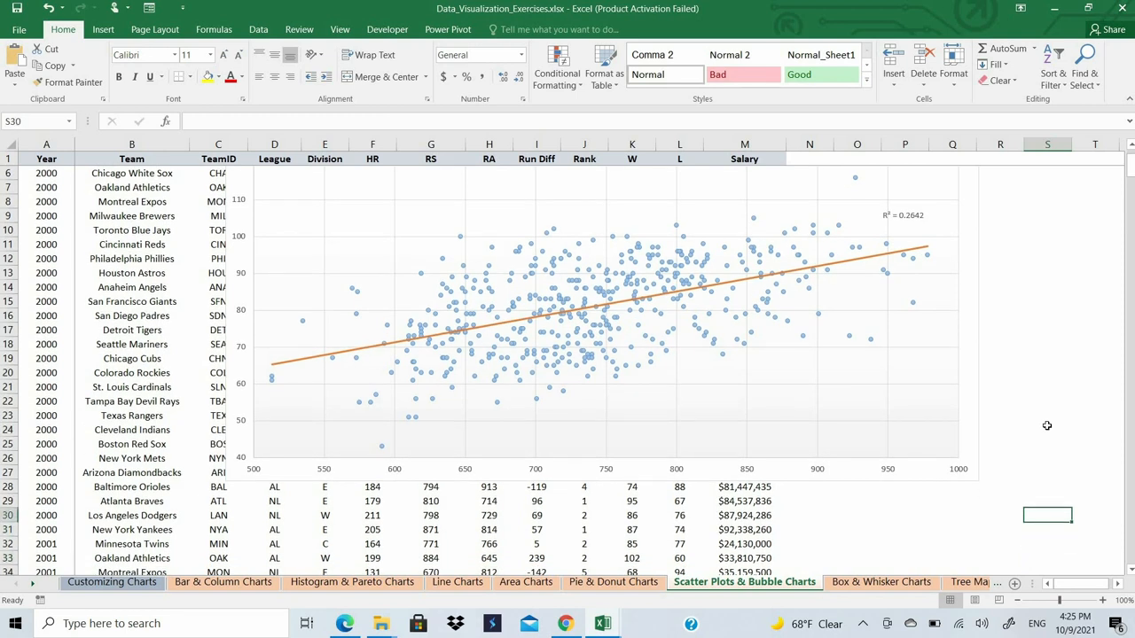
key(Up)
key(Up)
key(Up)
key(Up)
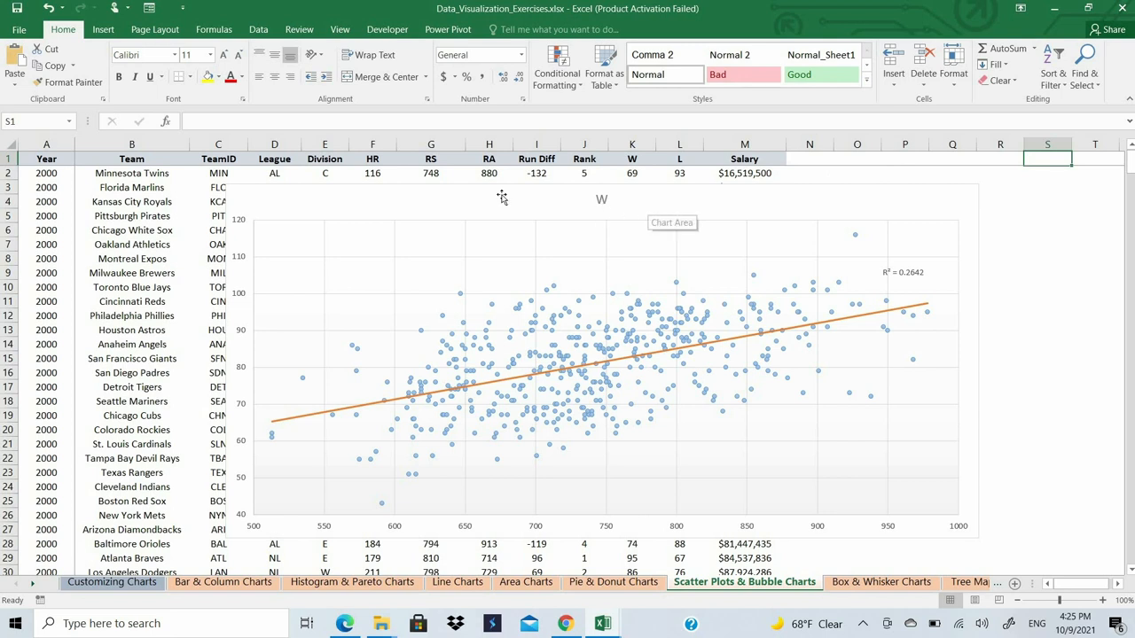
- Shrink the scatter chart into the empty columns beside the Salary data and delete its title
scroll(439, 192, down, 2)
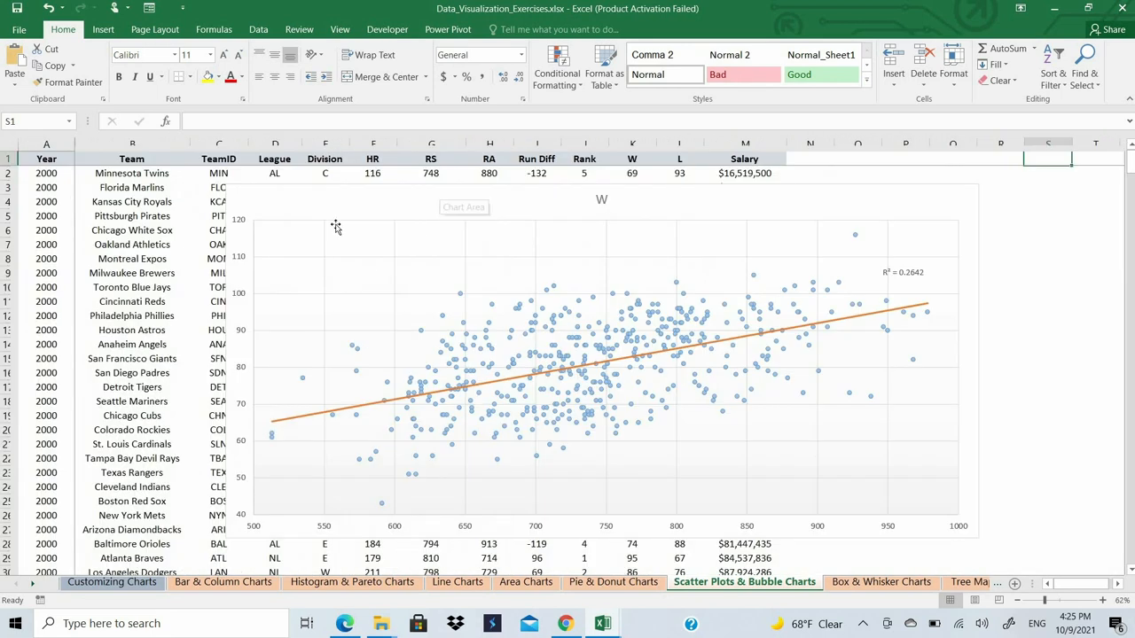
click(237, 191)
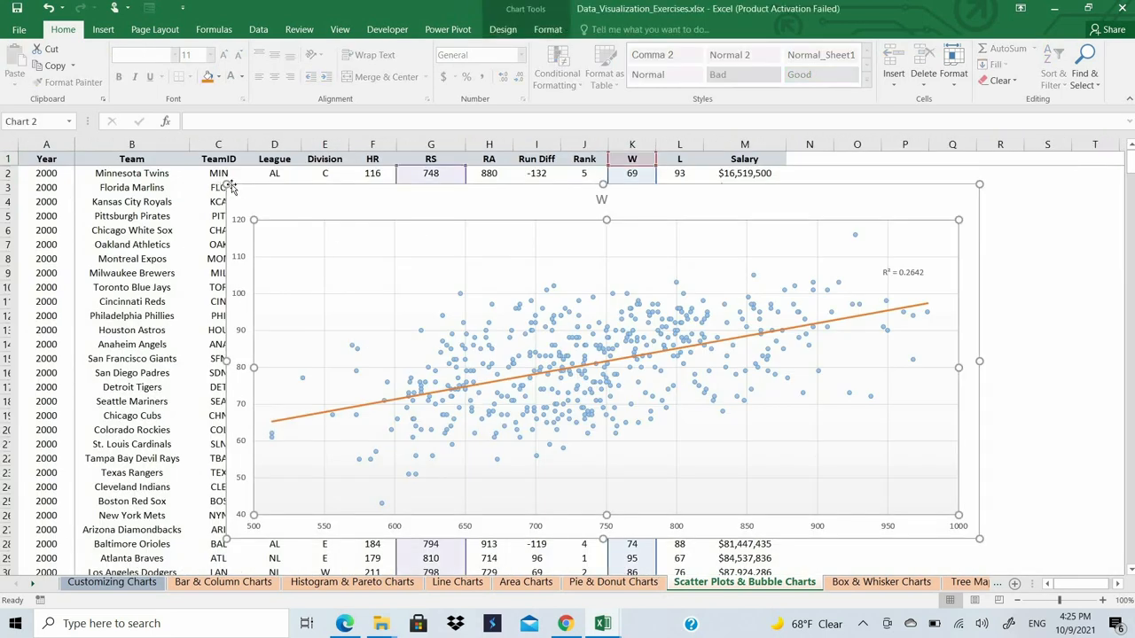
drag(229, 184, 585, 251)
drag(782, 269, 1001, 205)
click(999, 202)
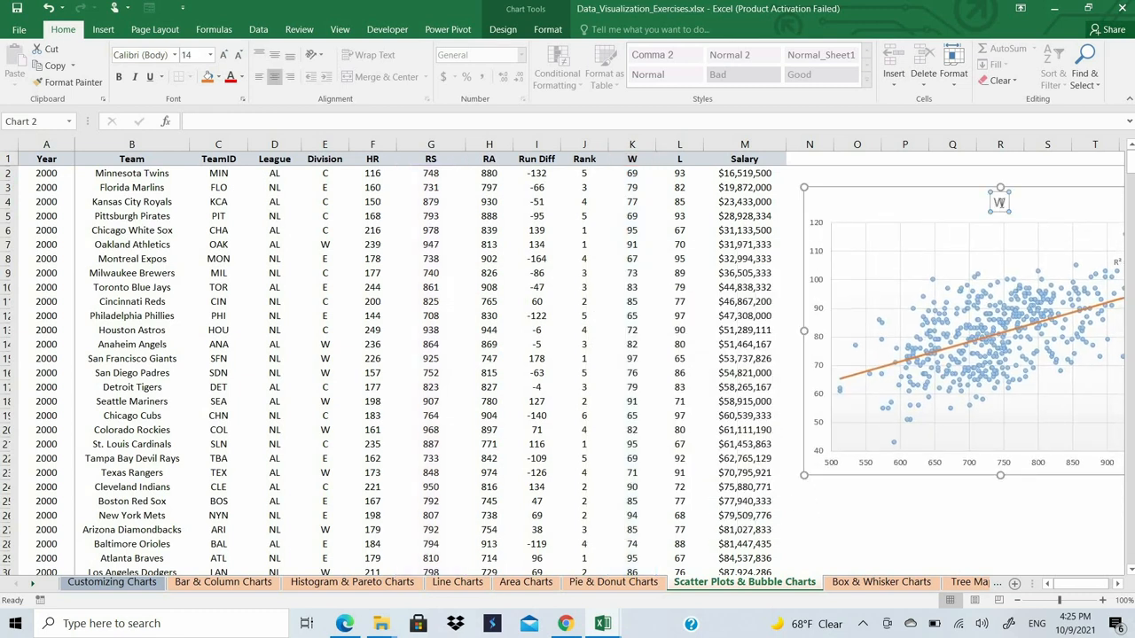
key(Delete)
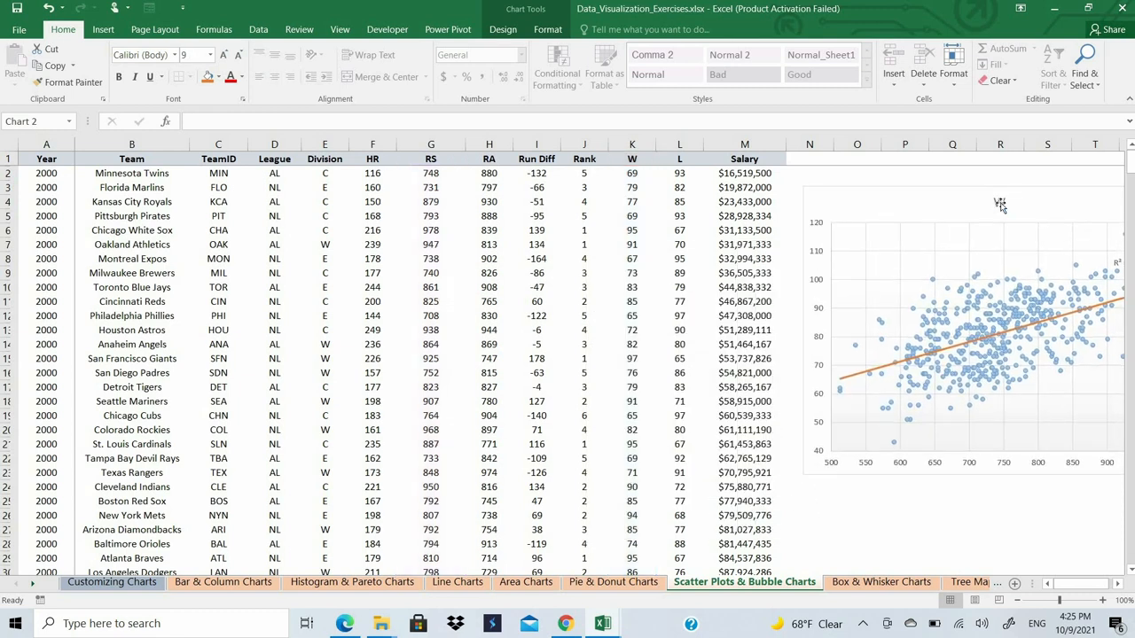
- Insert a markers-only scatter chart from the Run Diff column I and the W column K
click(437, 143)
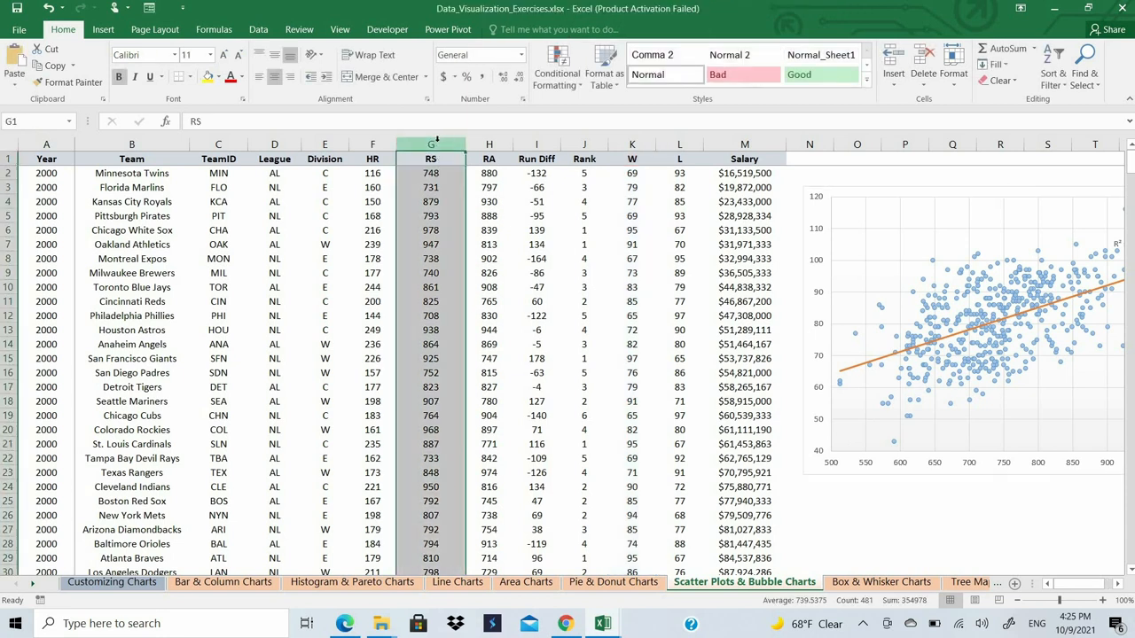
click(530, 143)
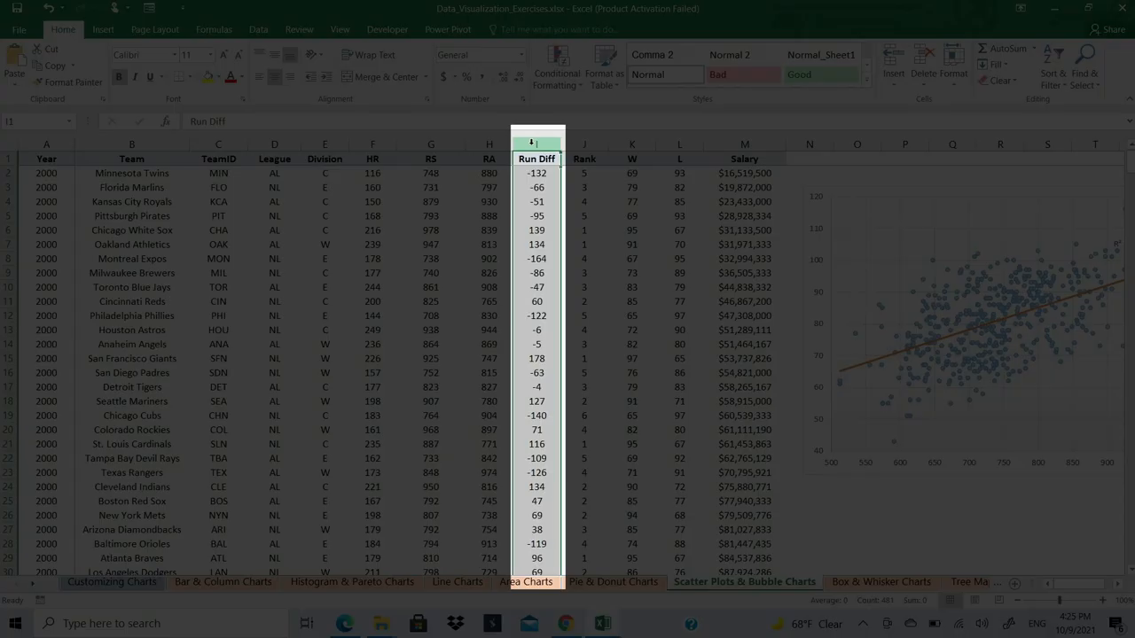
ctrl+click(643, 143)
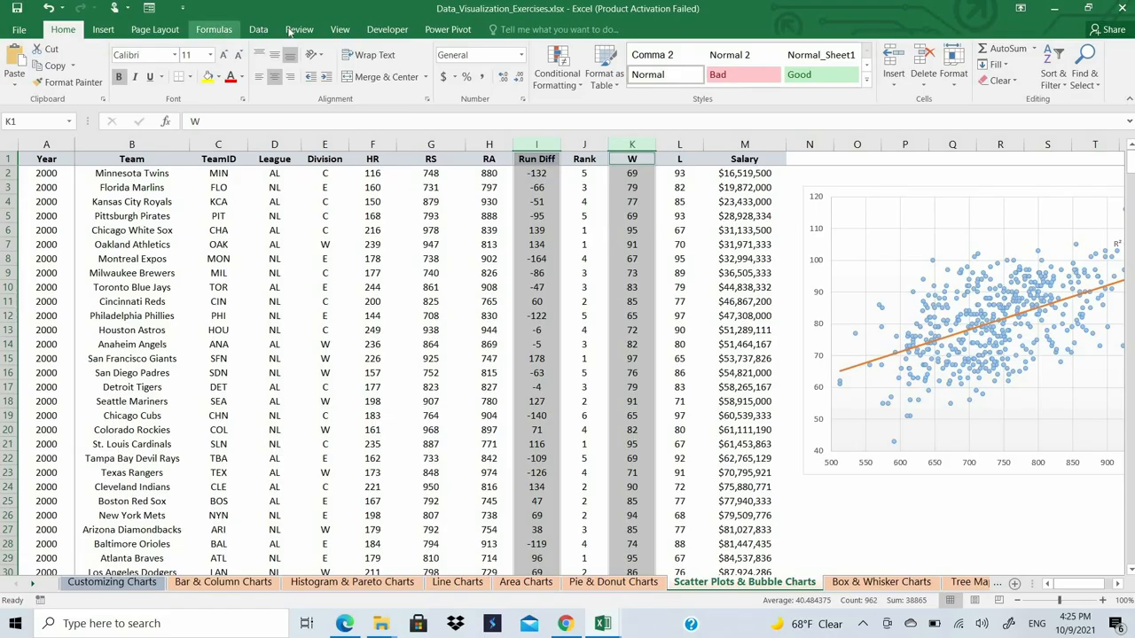
click(103, 29)
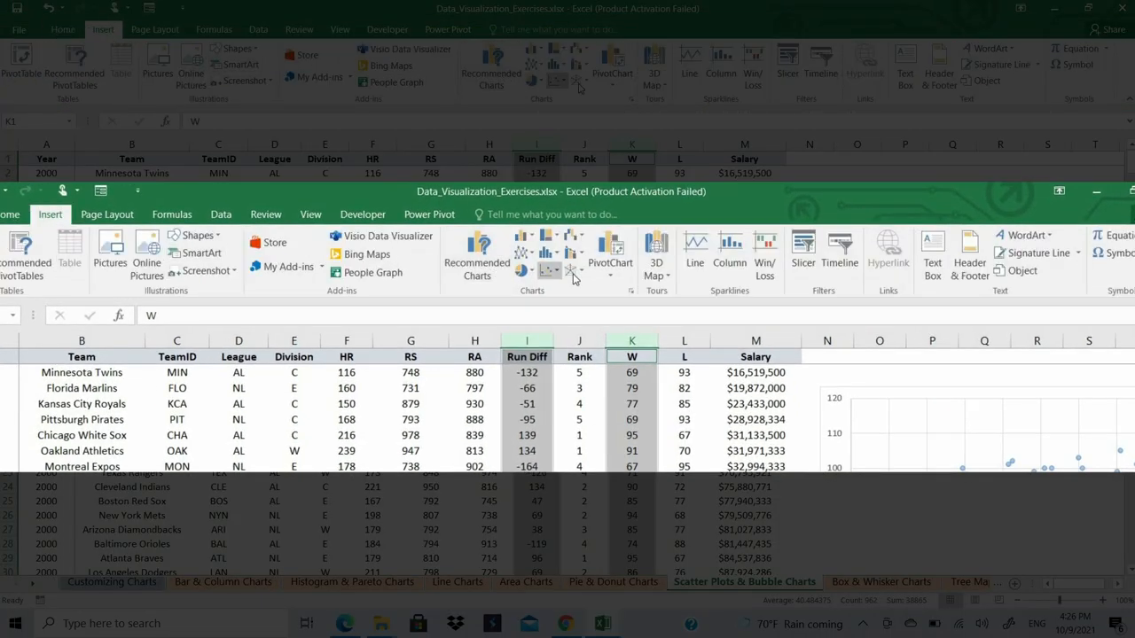
click(542, 271)
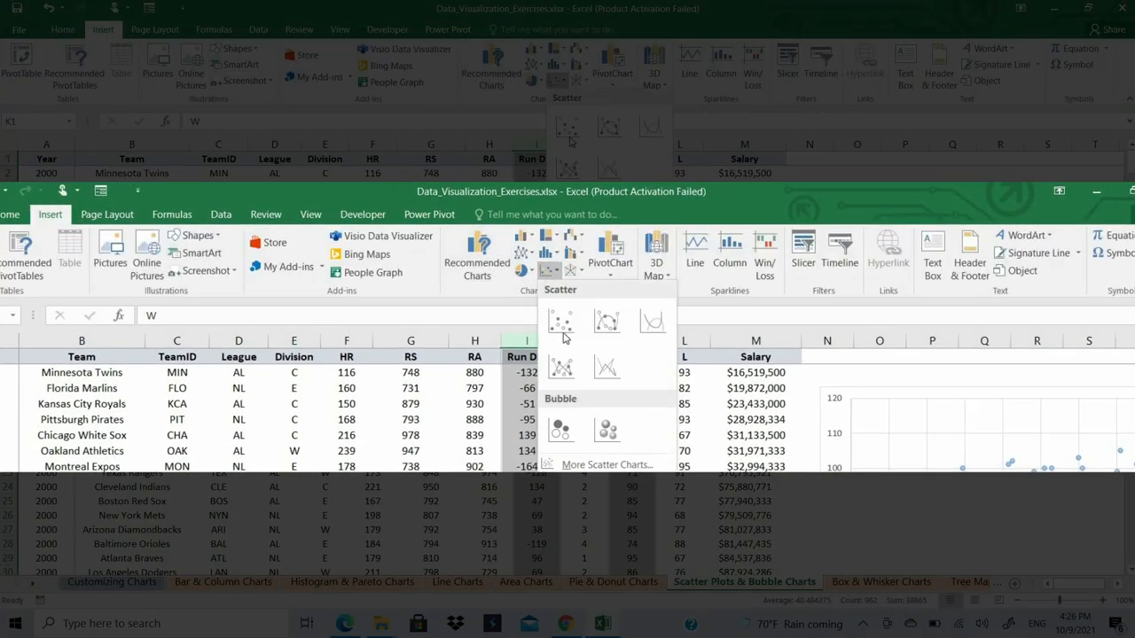
click(561, 321)
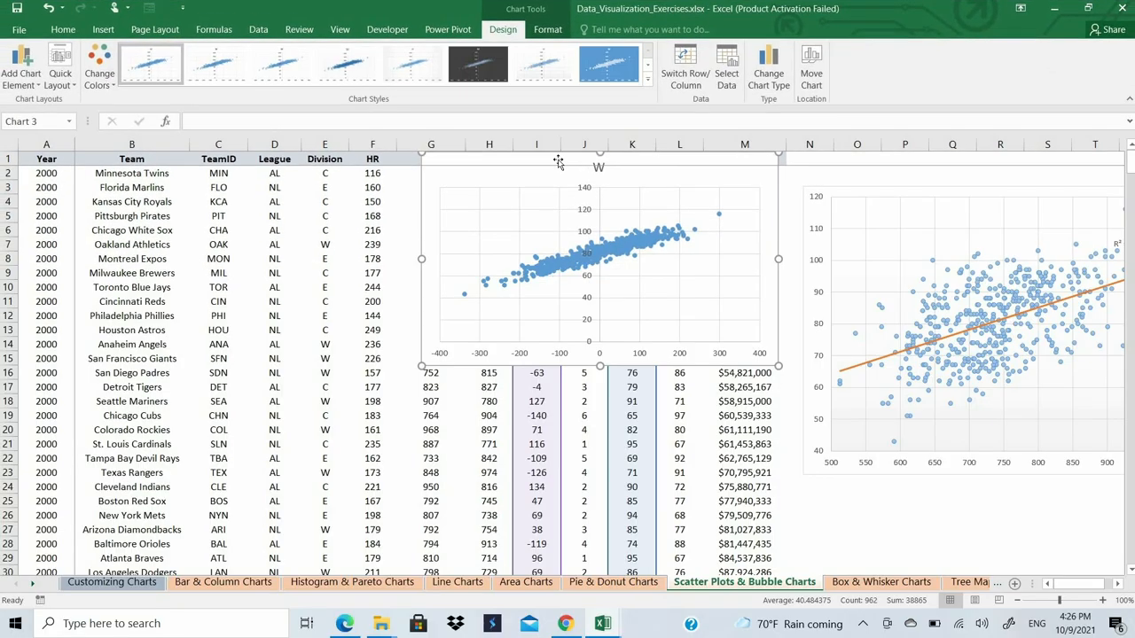
- Move the new run differential scatter chart off the data to the right of the first scatter chart, starting around column W
drag(946, 460, 957, 475)
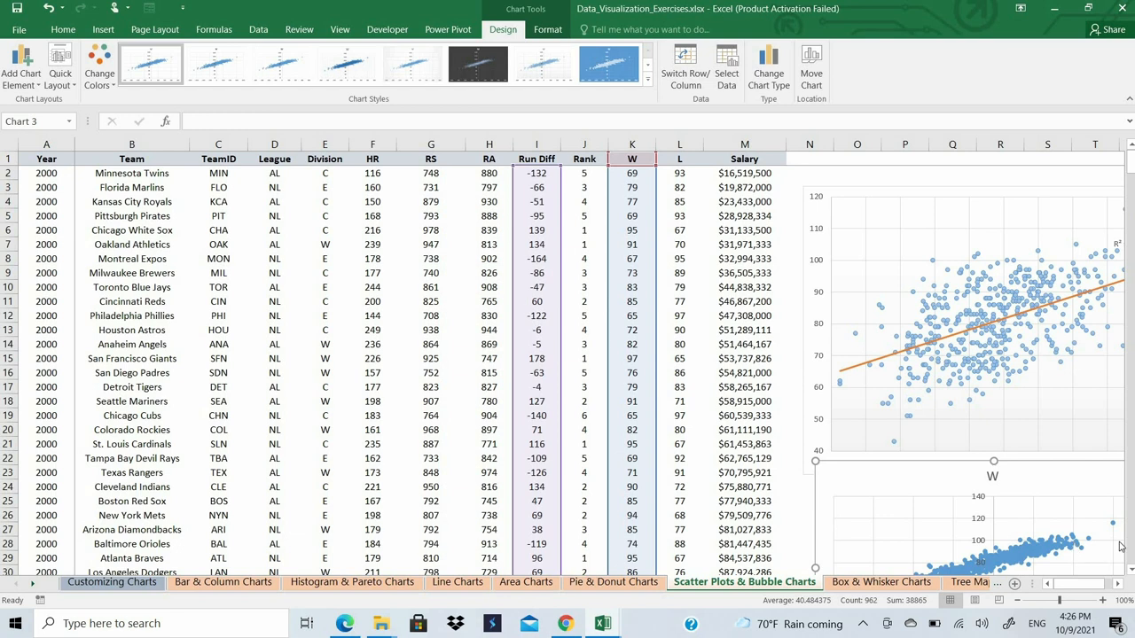
scroll(1119, 547, right, 5)
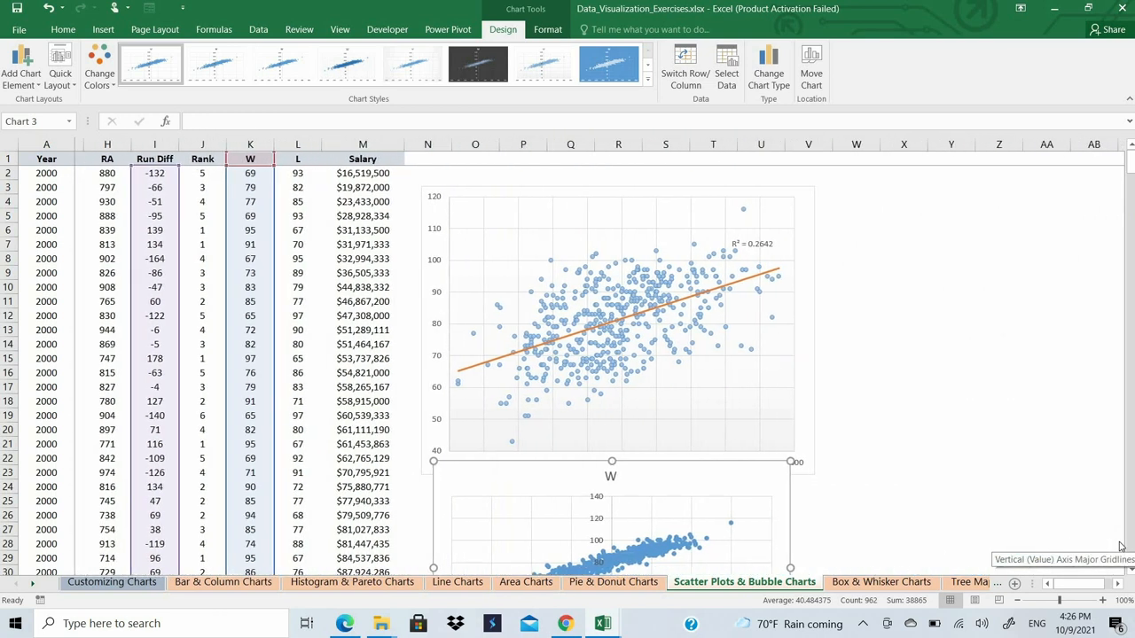
scroll(1119, 547, left, 1)
scroll(1119, 545, down, 4)
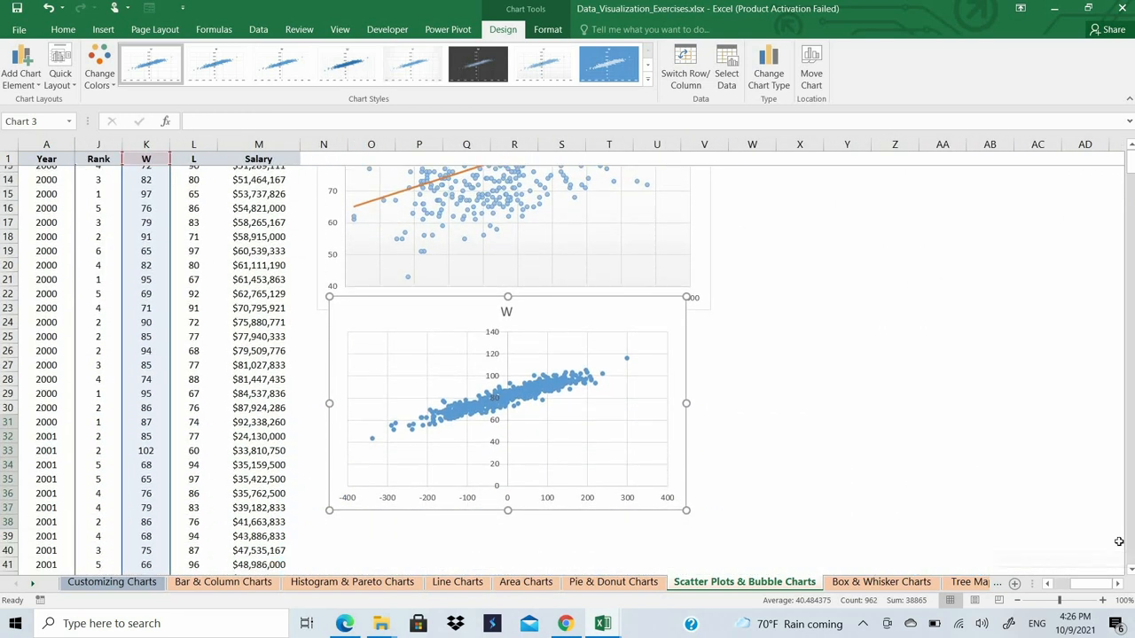
scroll(1119, 541, up, 3)
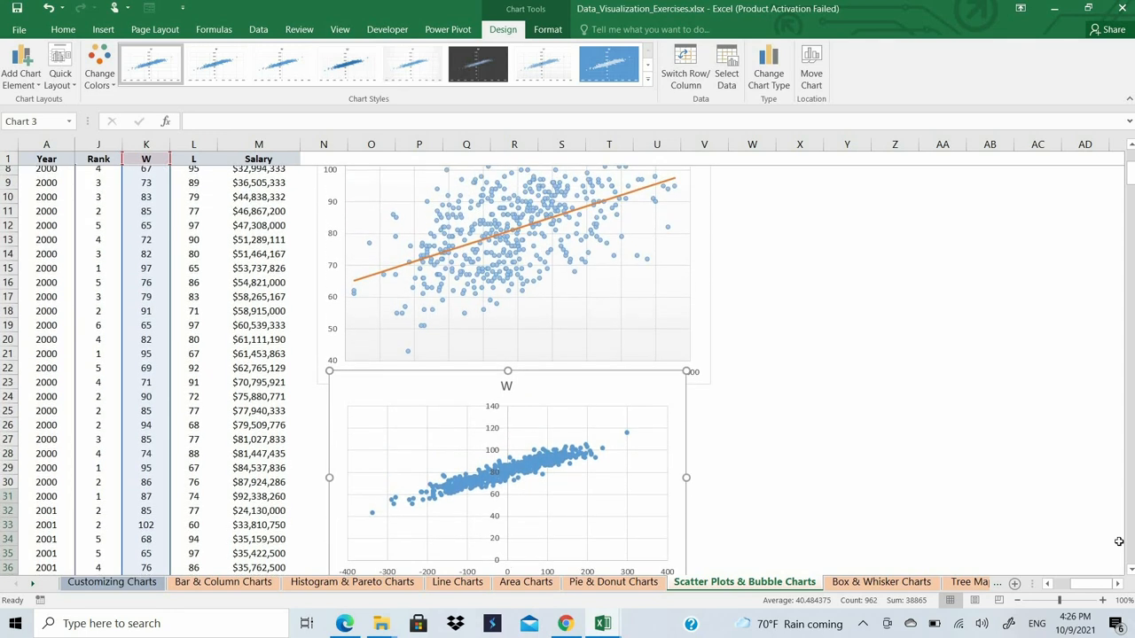
drag(568, 414, 963, 205)
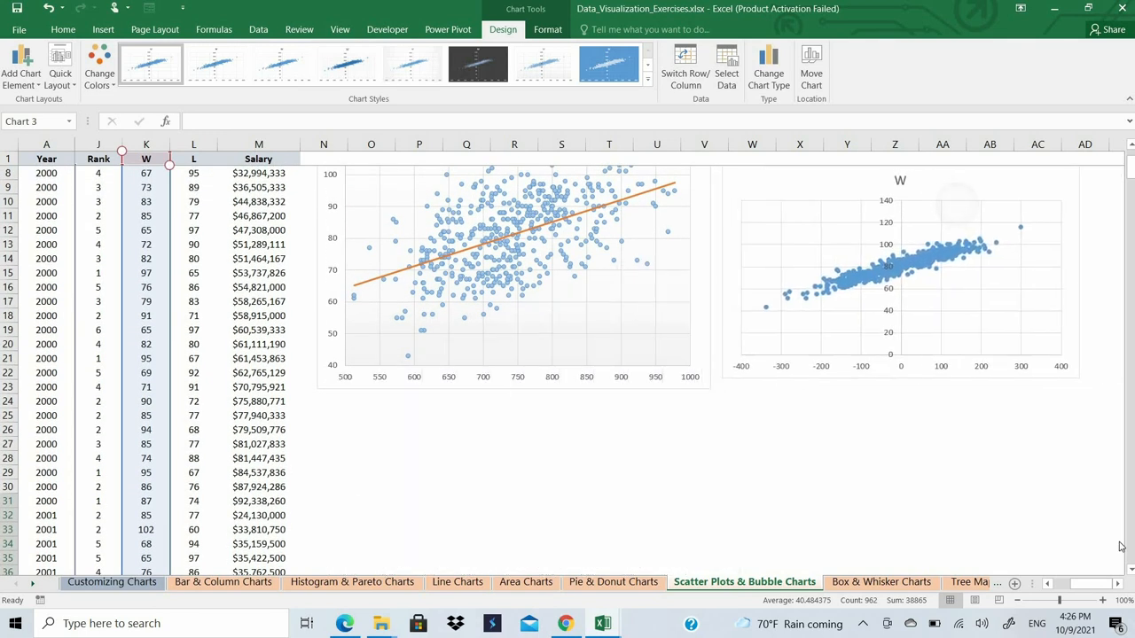
- Enlarge the run differential scatter chart to roughly the size of the first scatter chart
scroll(1119, 542, right, 2)
scroll(1119, 541, up, 3)
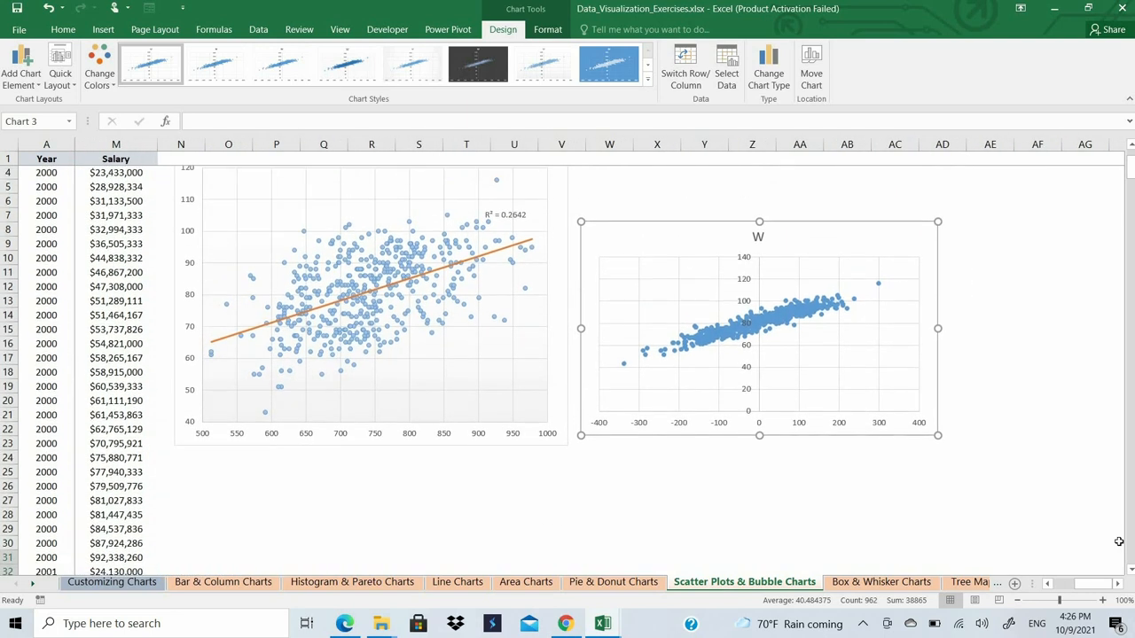
drag(939, 251, 964, 185)
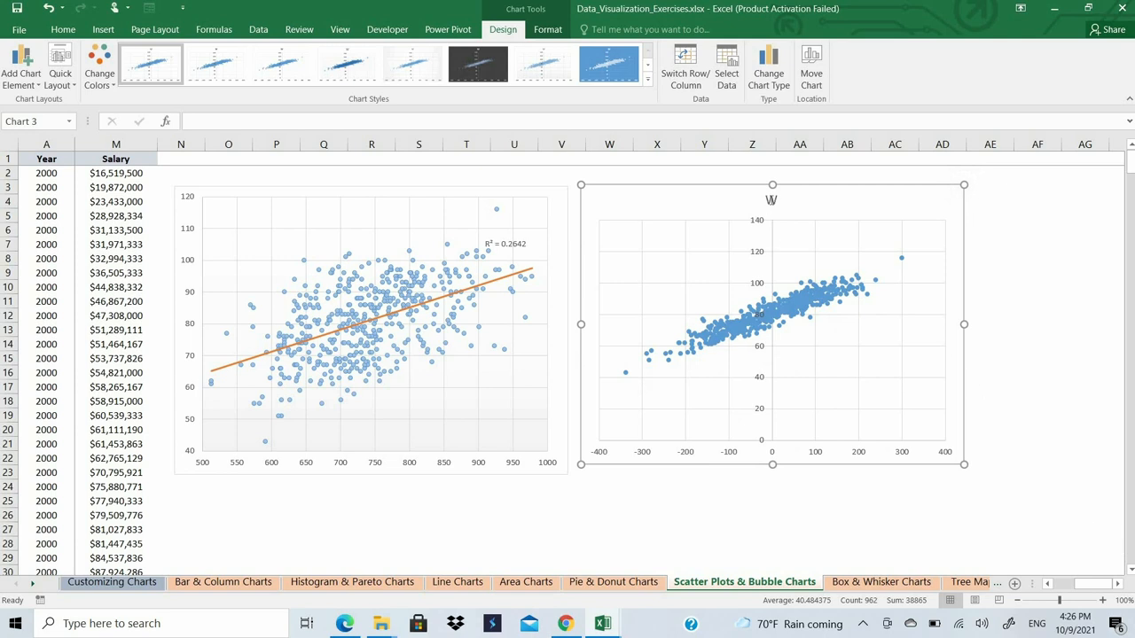
- Delete the W title from the run differential chart and nudge the chart level with the first scatter chart
click(771, 200)
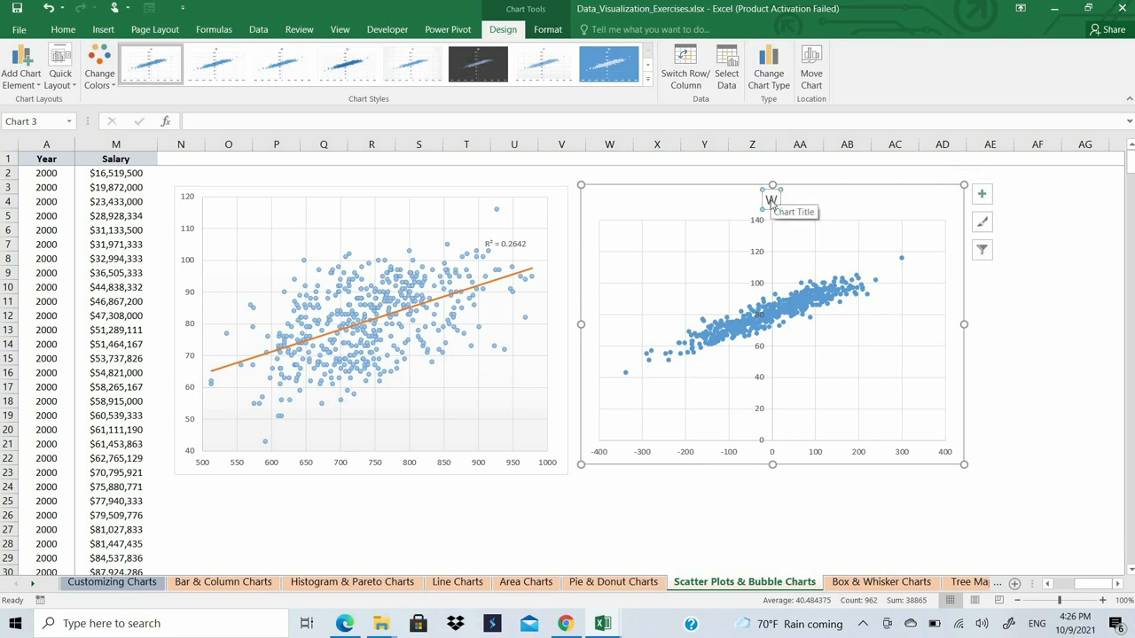
key(Delete)
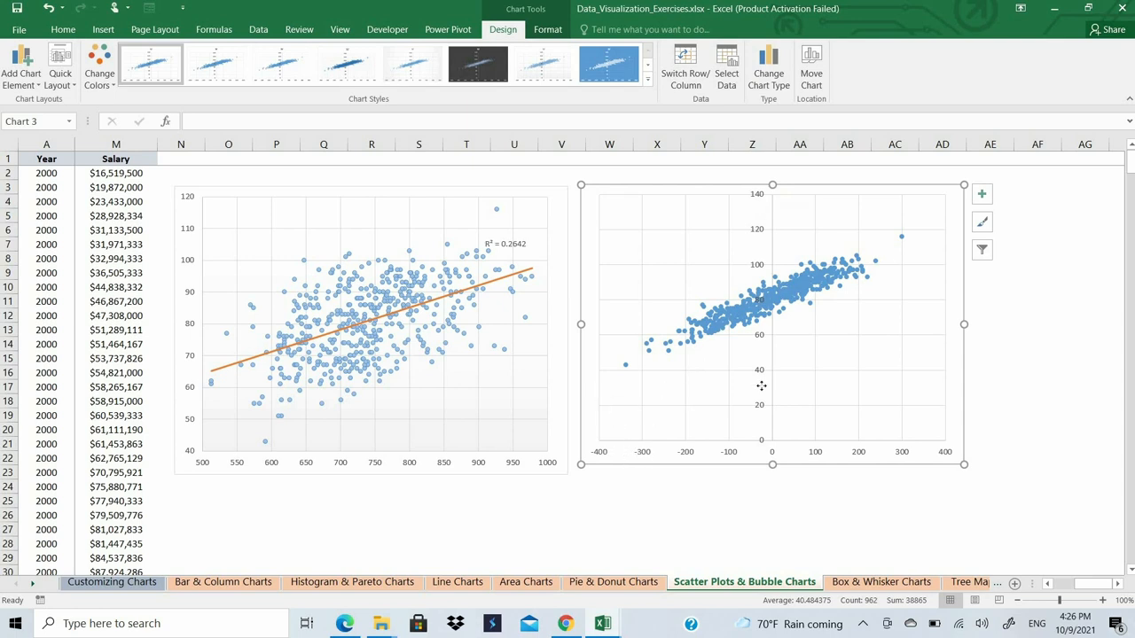
drag(761, 386, 595, 393)
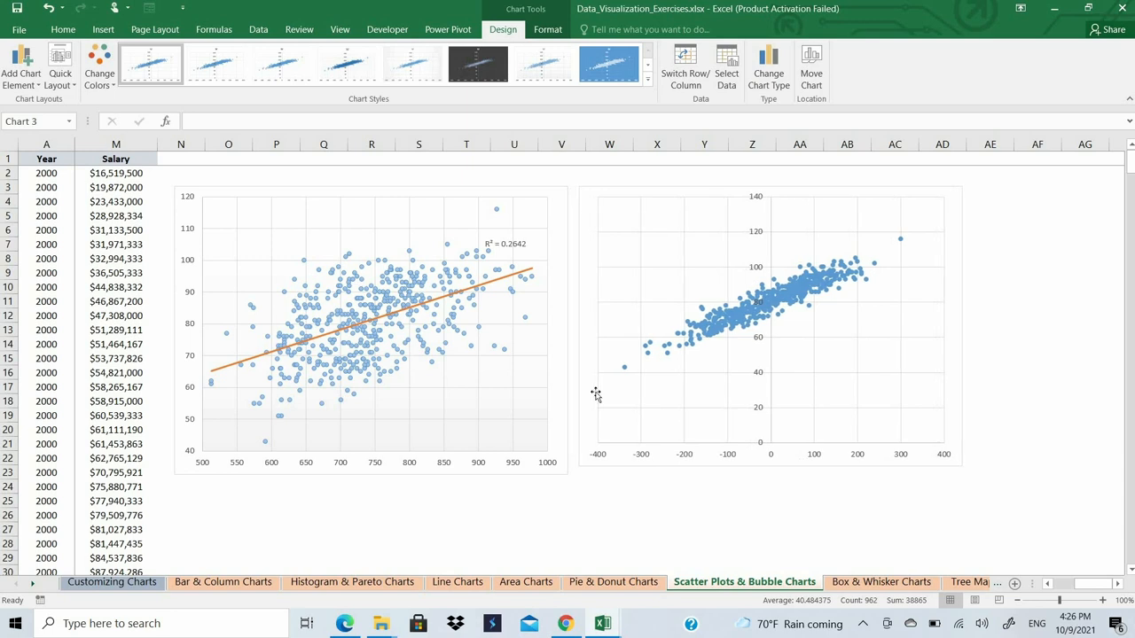
- Set the minimum bound of the run differential chart's vertical axis to 40
click(759, 373)
right_click(759, 373)
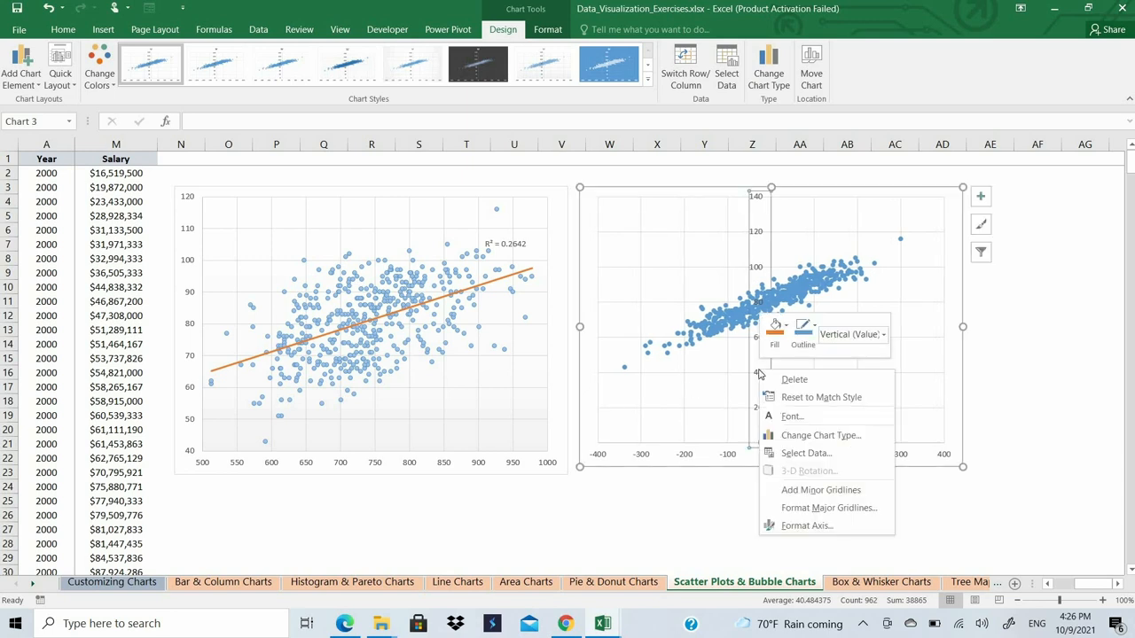
click(803, 525)
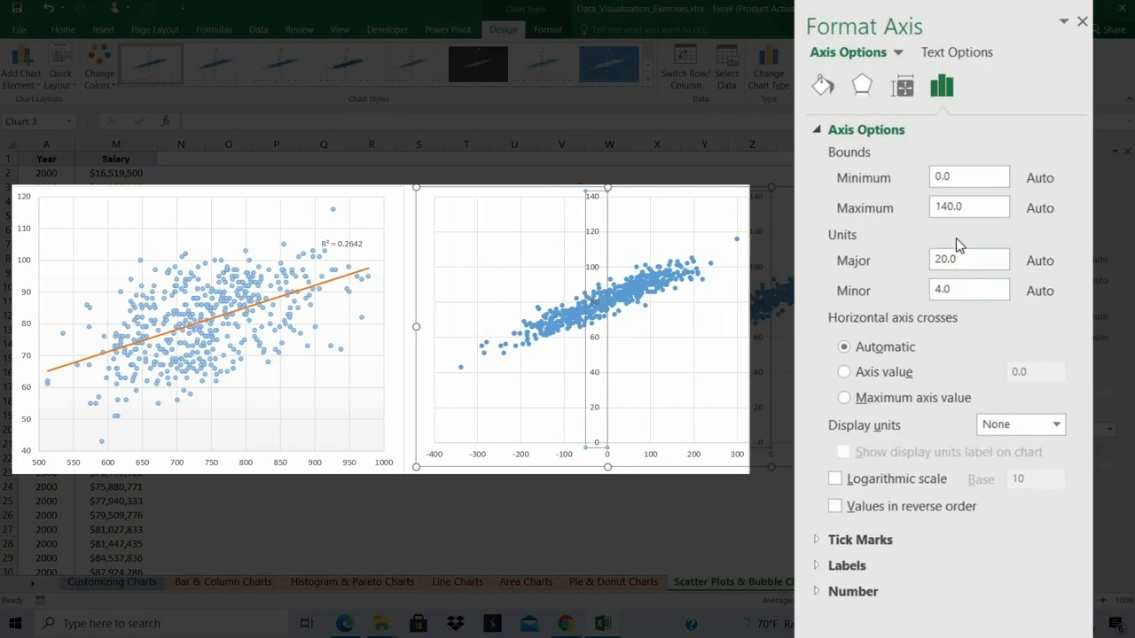
drag(968, 178, 908, 174)
text(40)
click(970, 202)
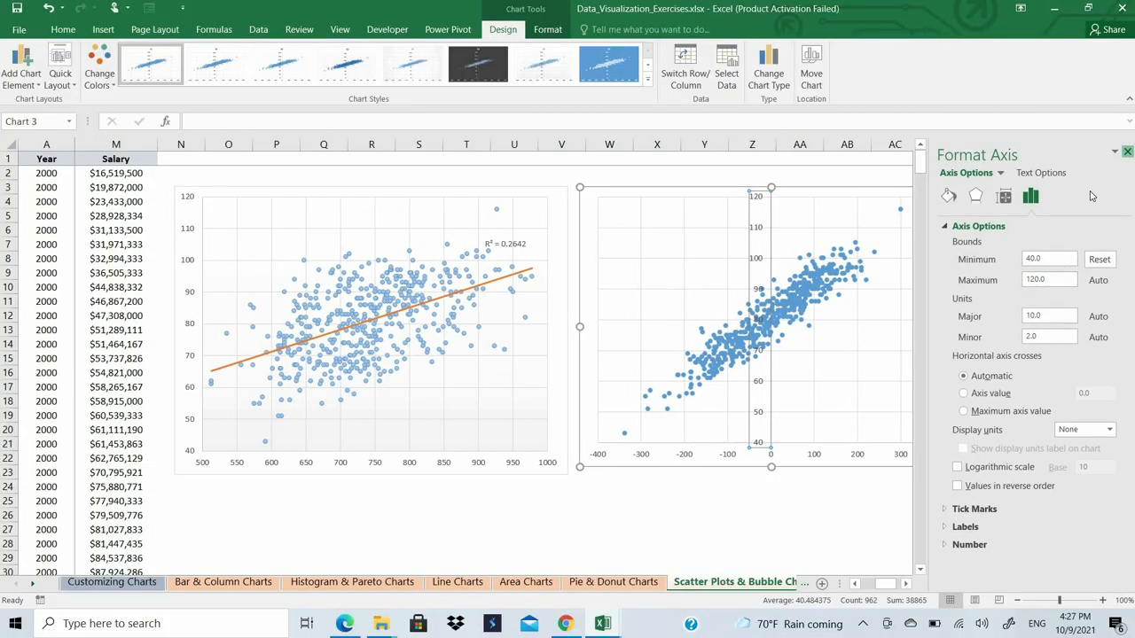
click(1083, 23)
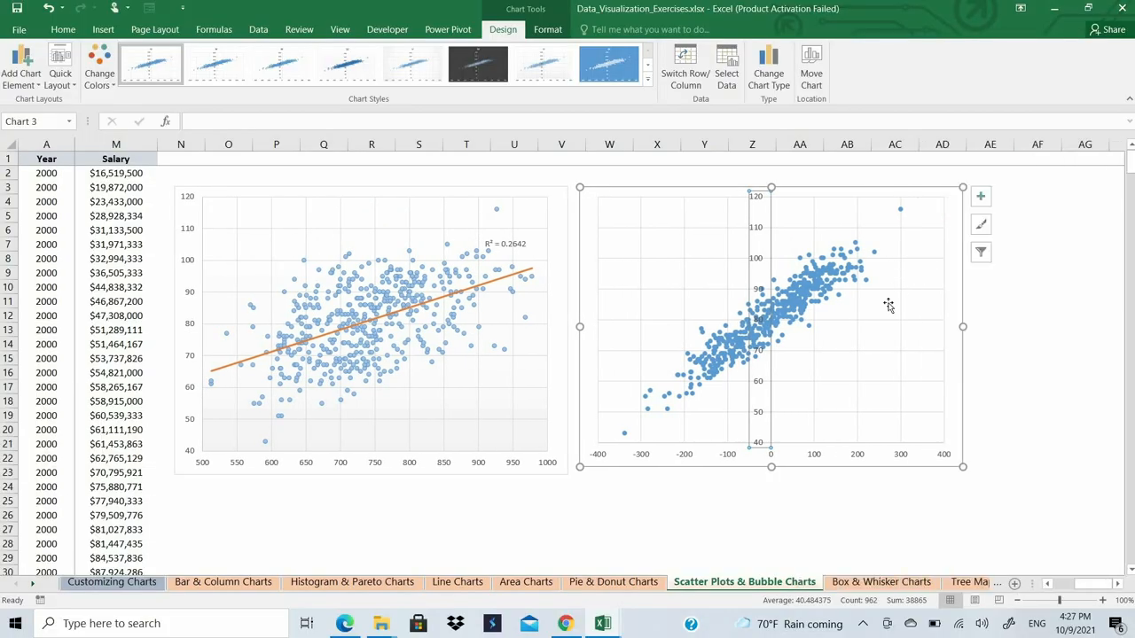
- Set the maximum bound of the run differential chart's horizontal axis to 300
click(905, 456)
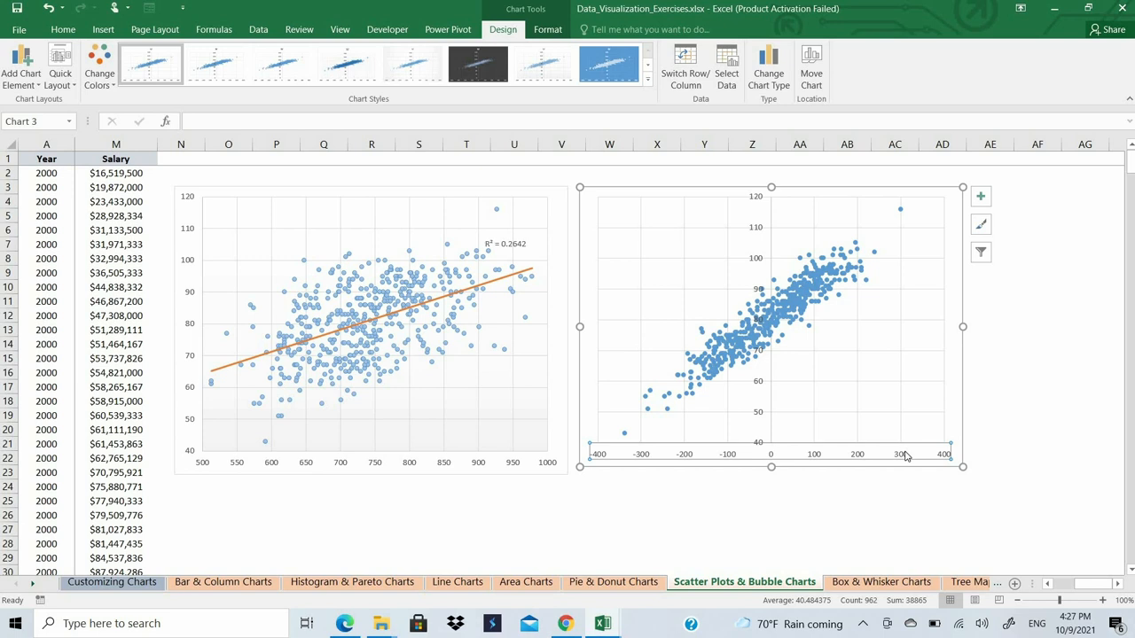
right_click(904, 455)
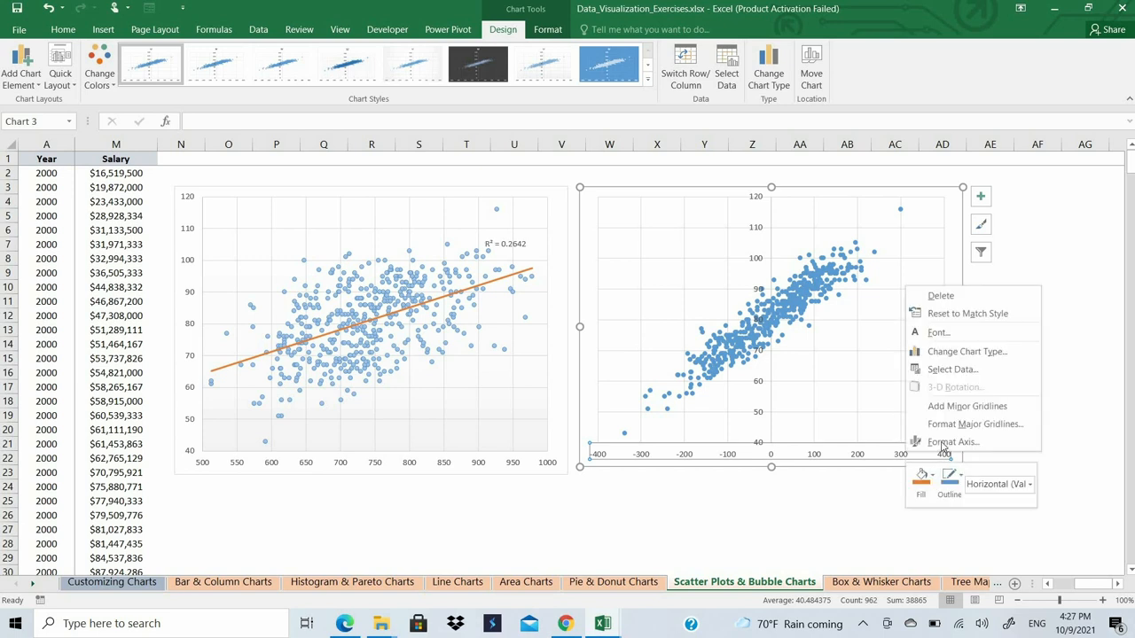
click(947, 442)
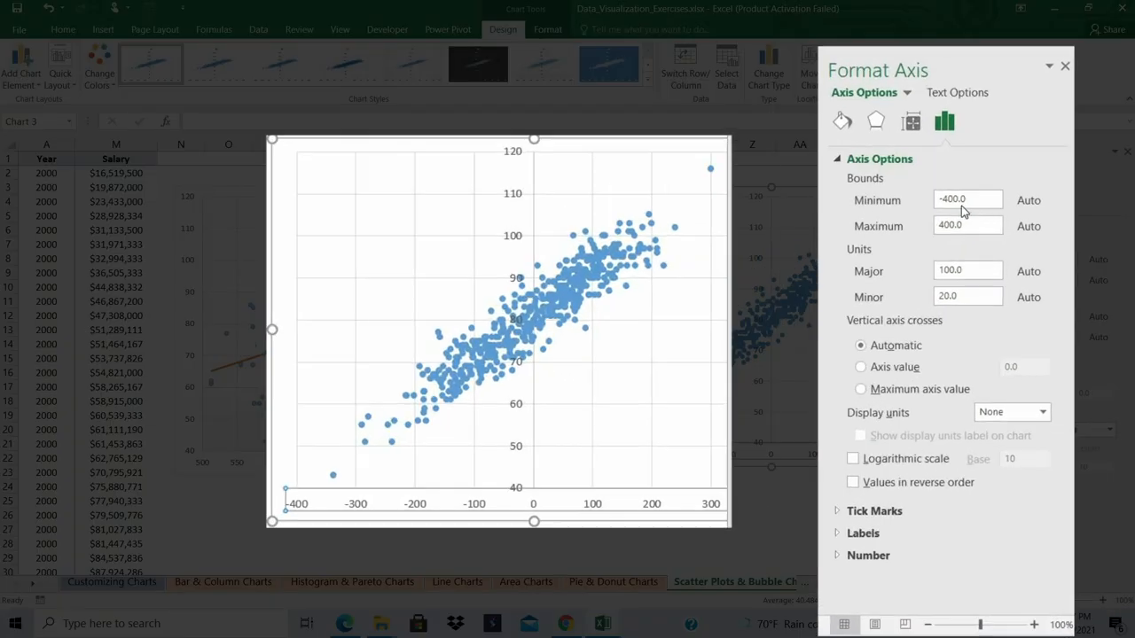
drag(969, 225, 905, 225)
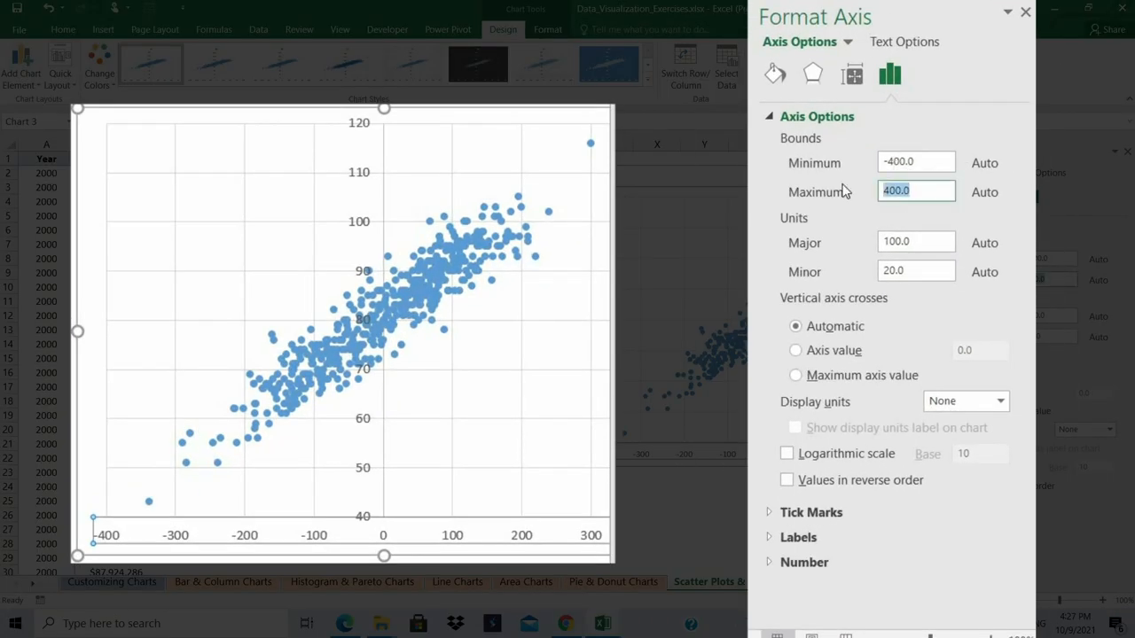
text(300)
key(Return)
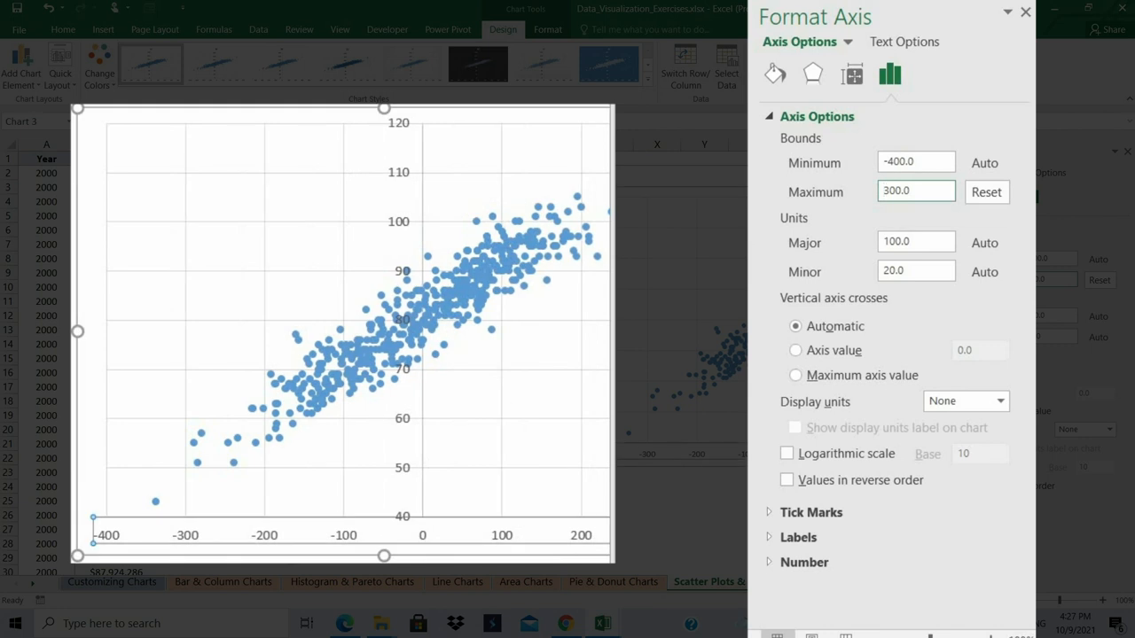
click(847, 516)
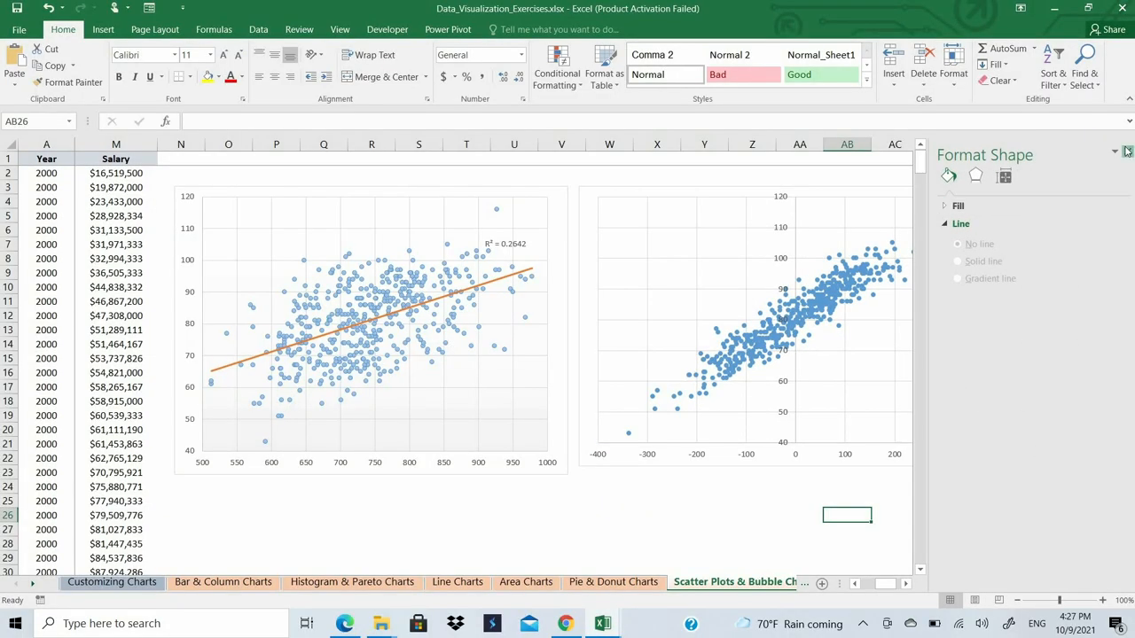
click(1126, 150)
- Add a linear trendline to the run differential chart and apply the chart style with light outlined markers that matches the first chart
click(800, 321)
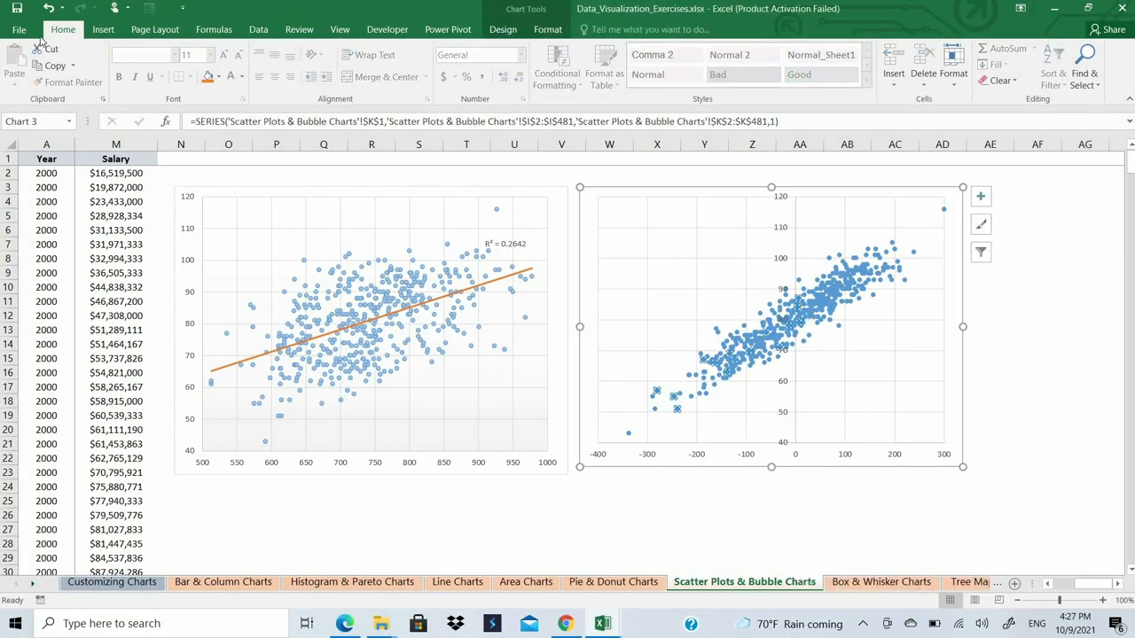
click(502, 29)
click(22, 69)
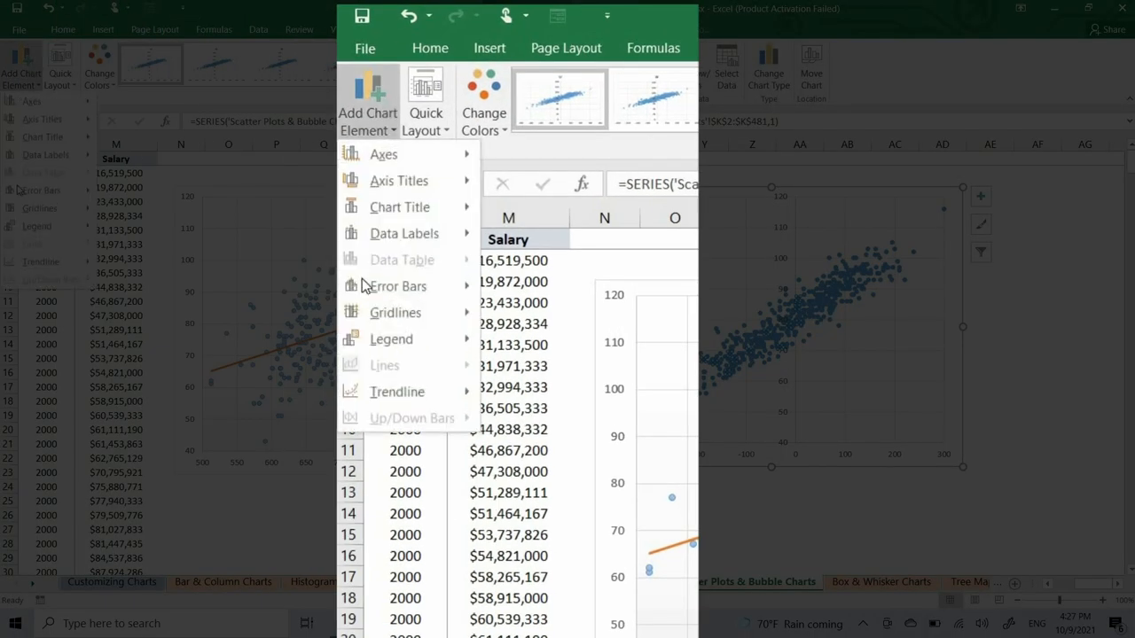
mouse_move(383, 394)
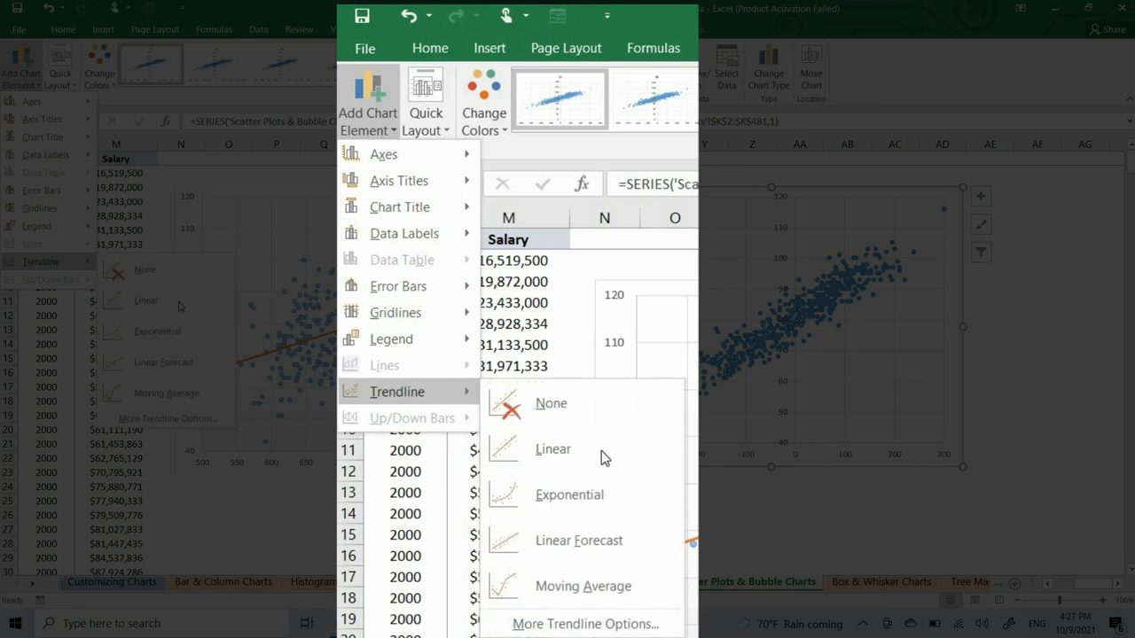
click(172, 303)
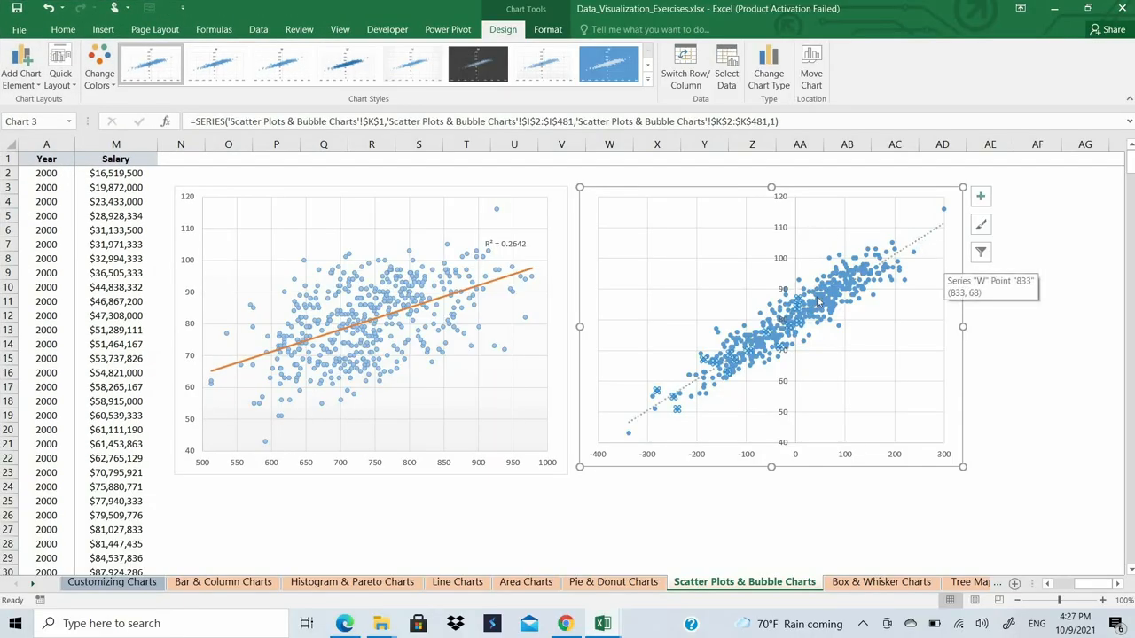
click(838, 232)
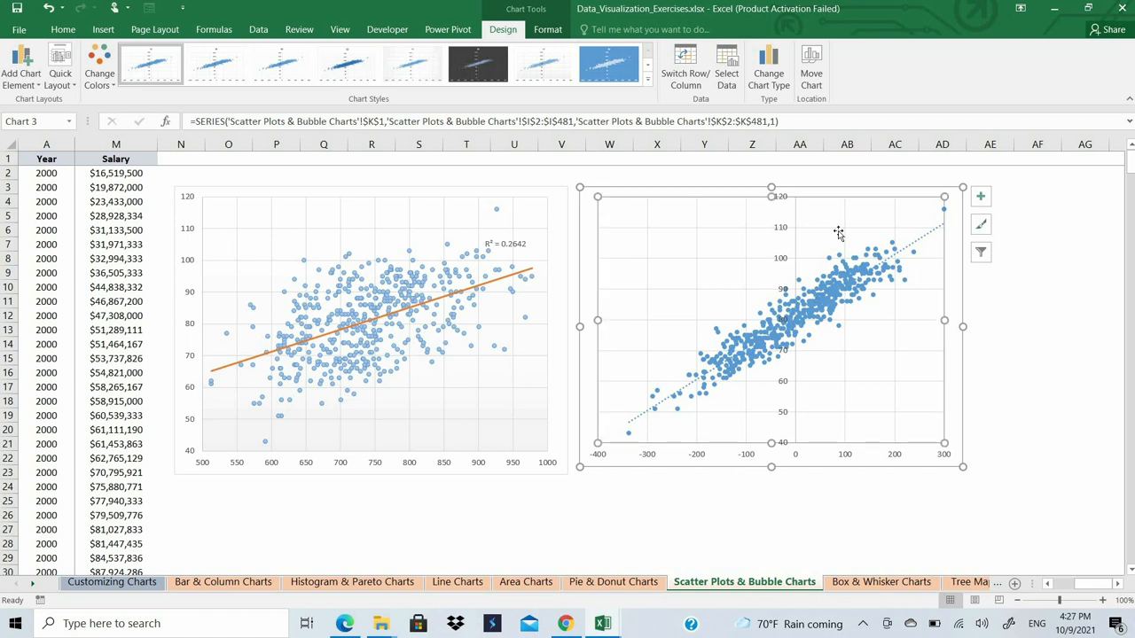
click(547, 68)
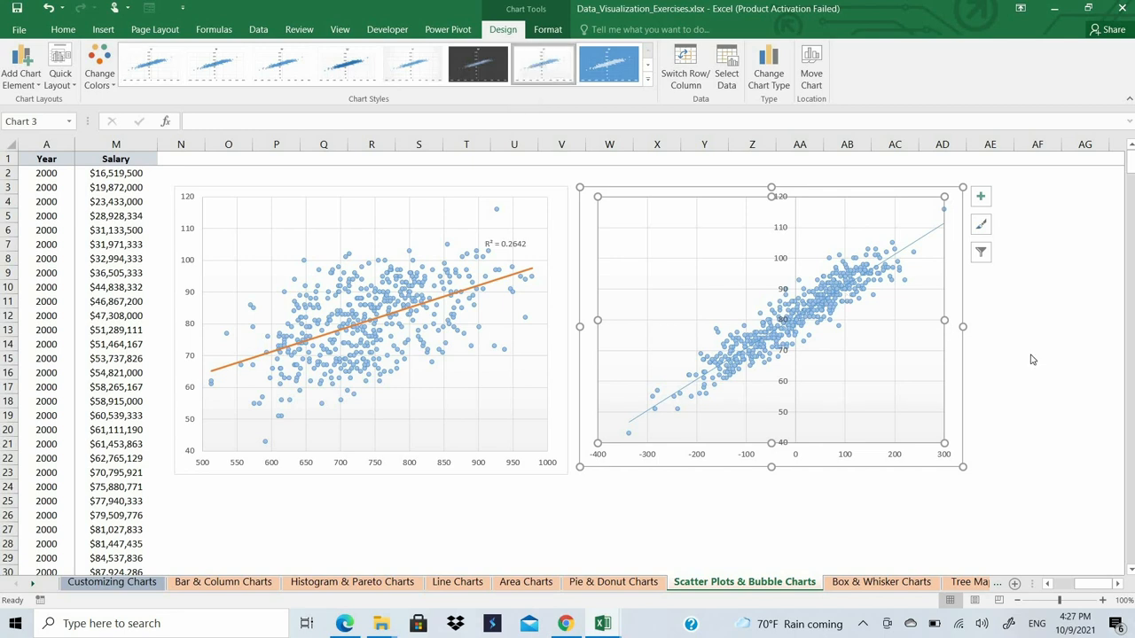
- Color the run differential chart's trendline standard red
right_click(922, 241)
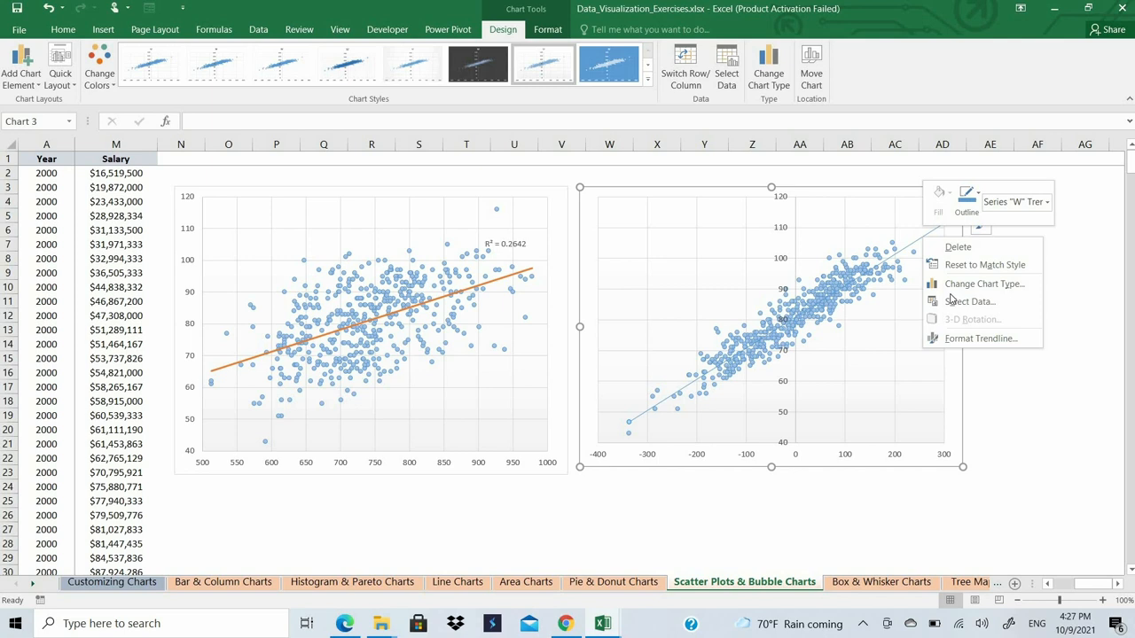
click(965, 344)
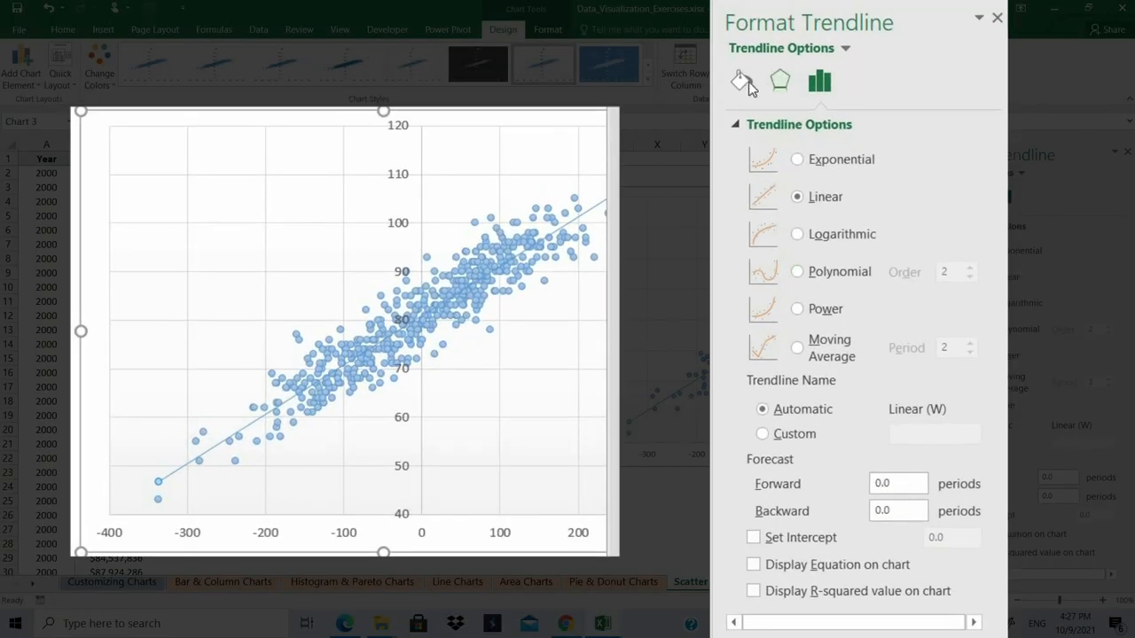
click(745, 81)
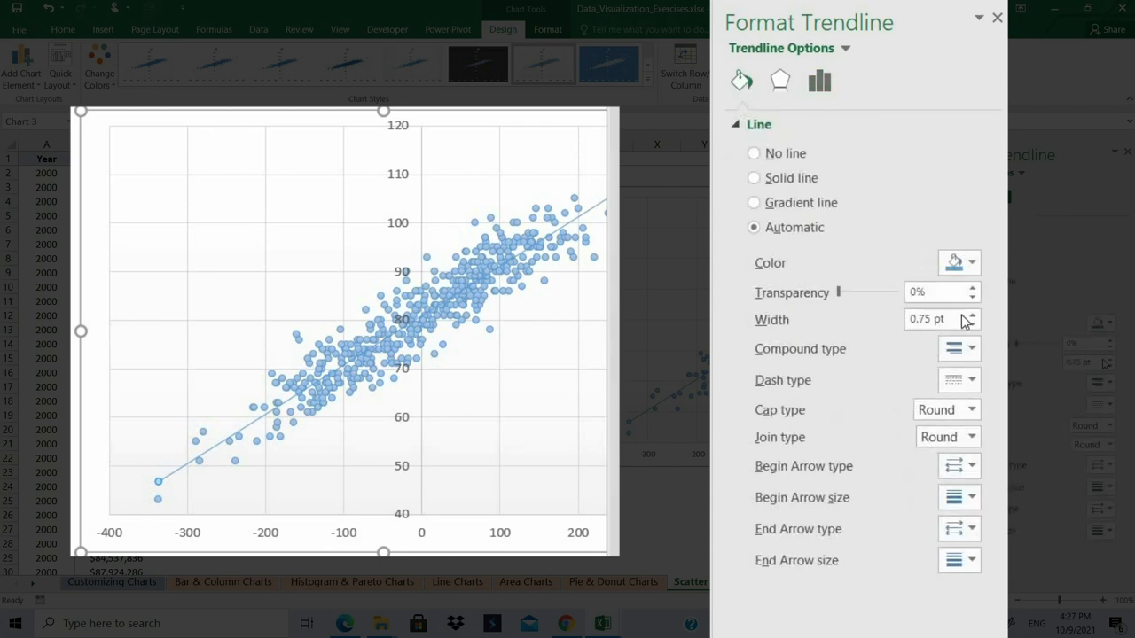
click(962, 263)
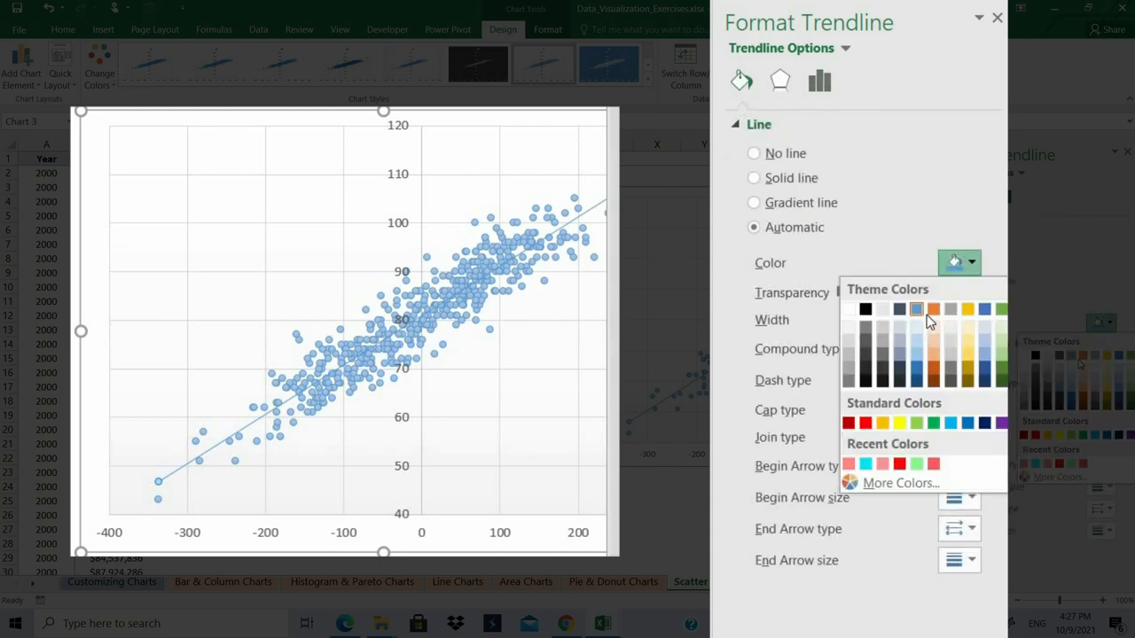
click(865, 423)
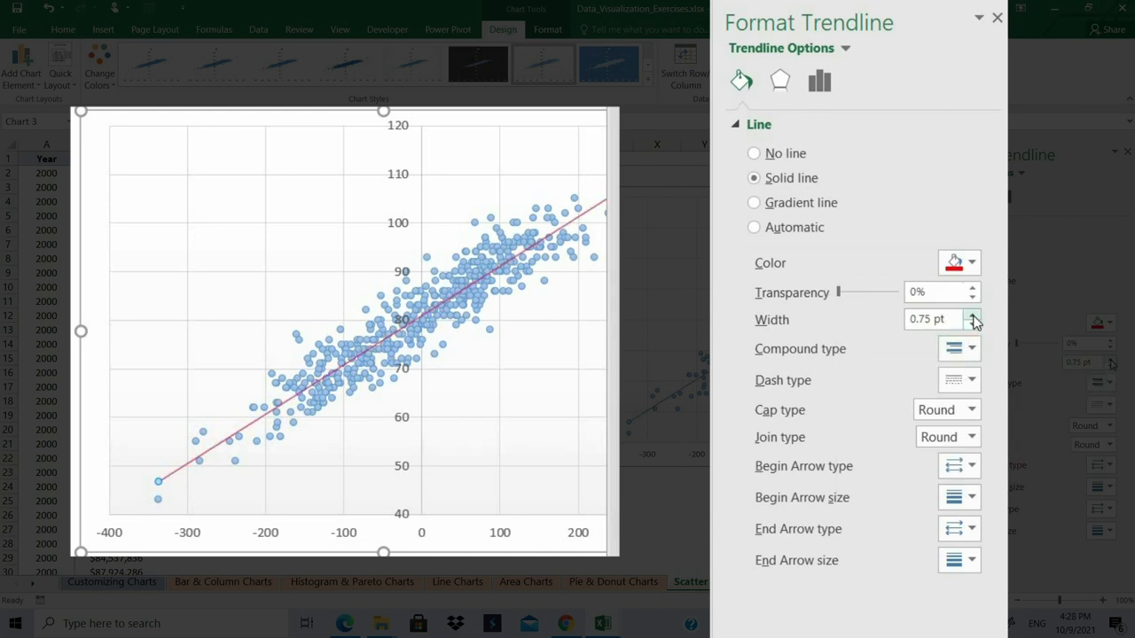
- Set the width of the run differential chart's trendline to 2.25 pt
click(972, 316)
click(972, 316)
click(973, 315)
click(973, 315)
click(972, 315)
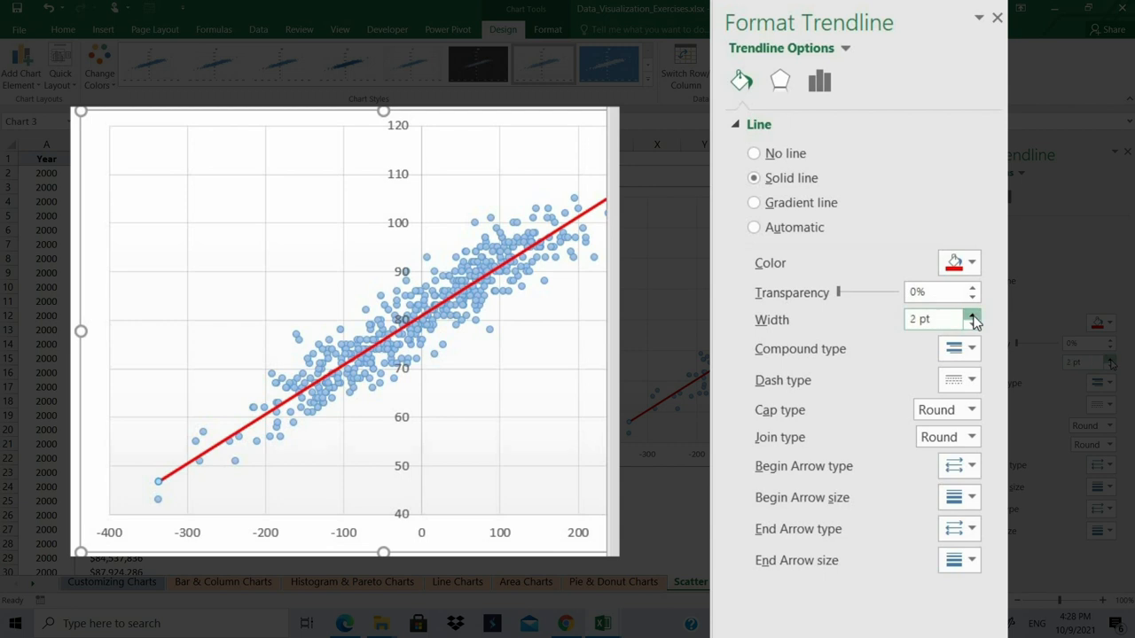
click(972, 316)
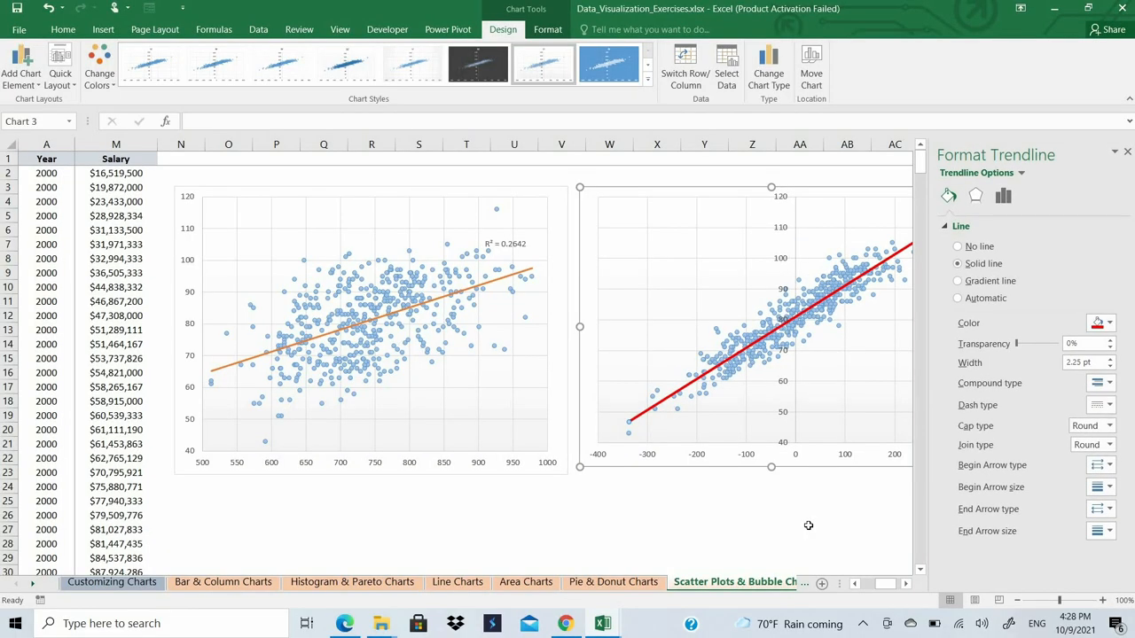
click(808, 526)
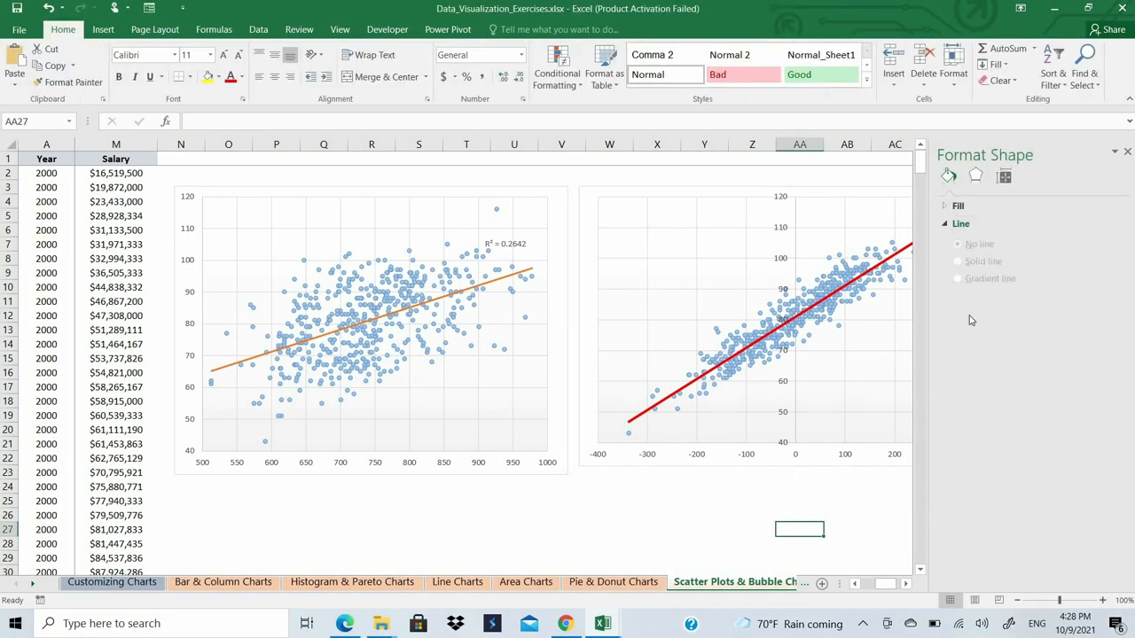
click(1128, 152)
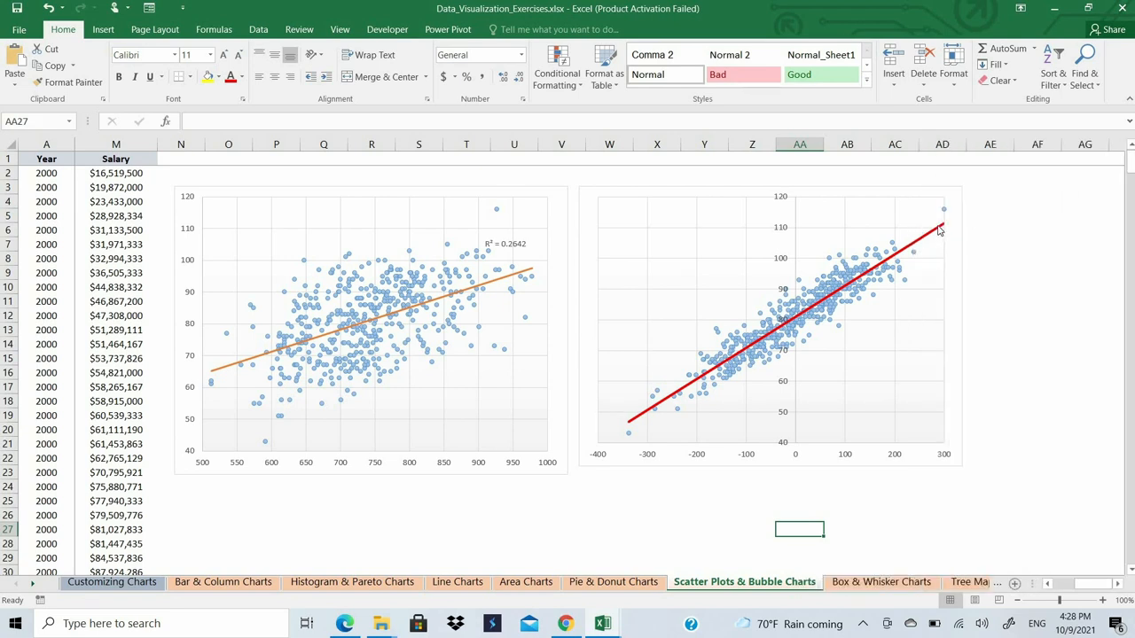
- Display the R-squared value of the run differential chart's trendline on the chart
click(940, 229)
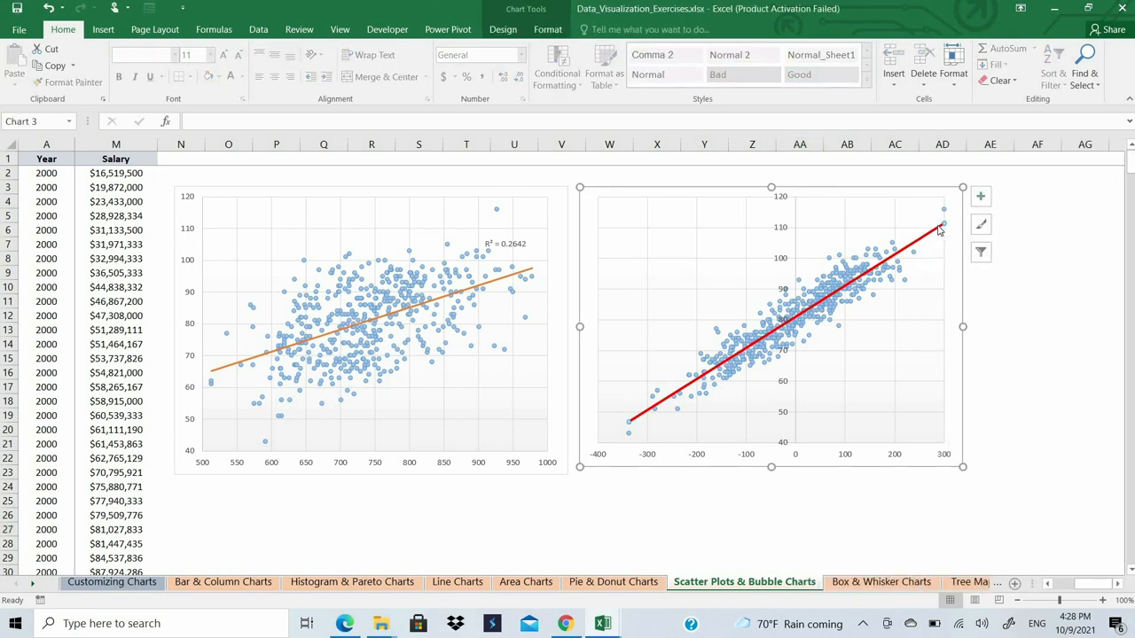
right_click(940, 230)
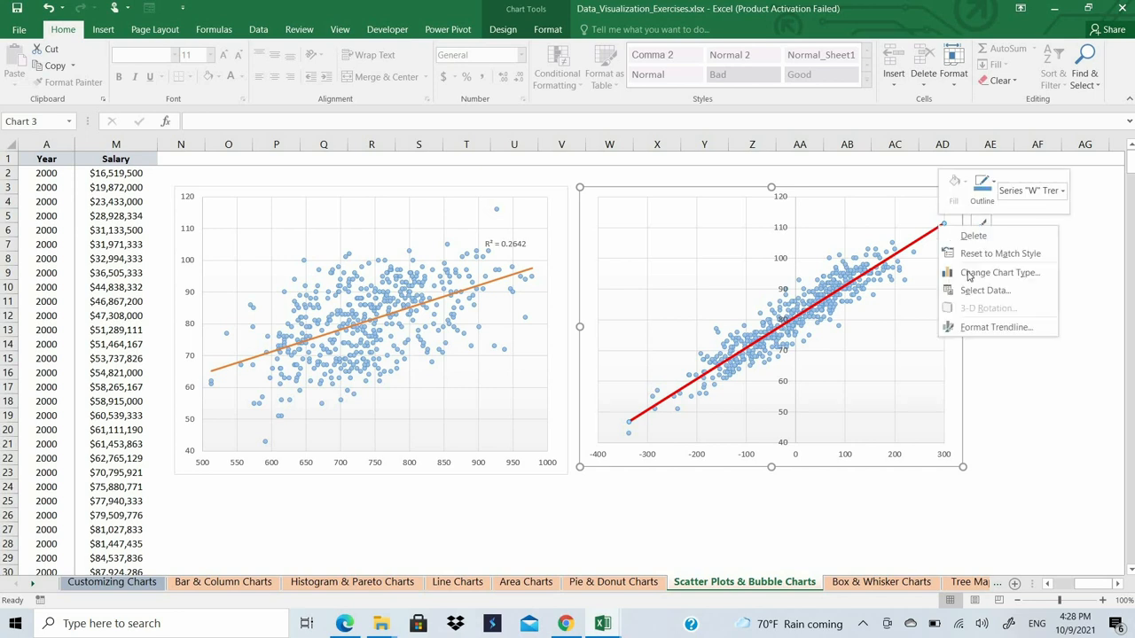
click(984, 328)
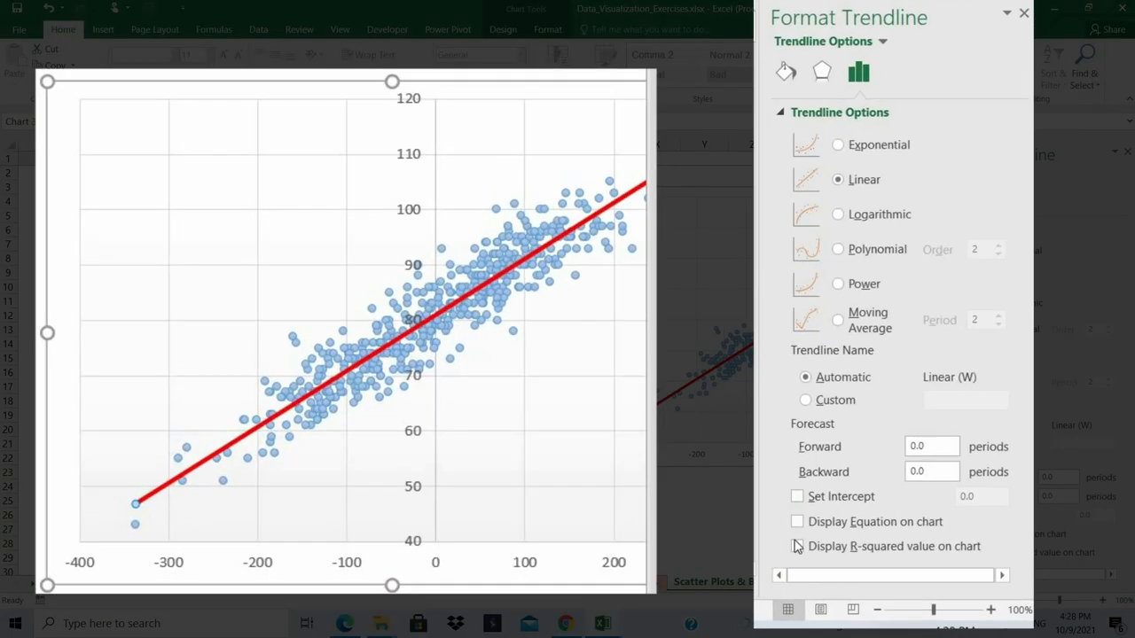
click(797, 546)
click(847, 516)
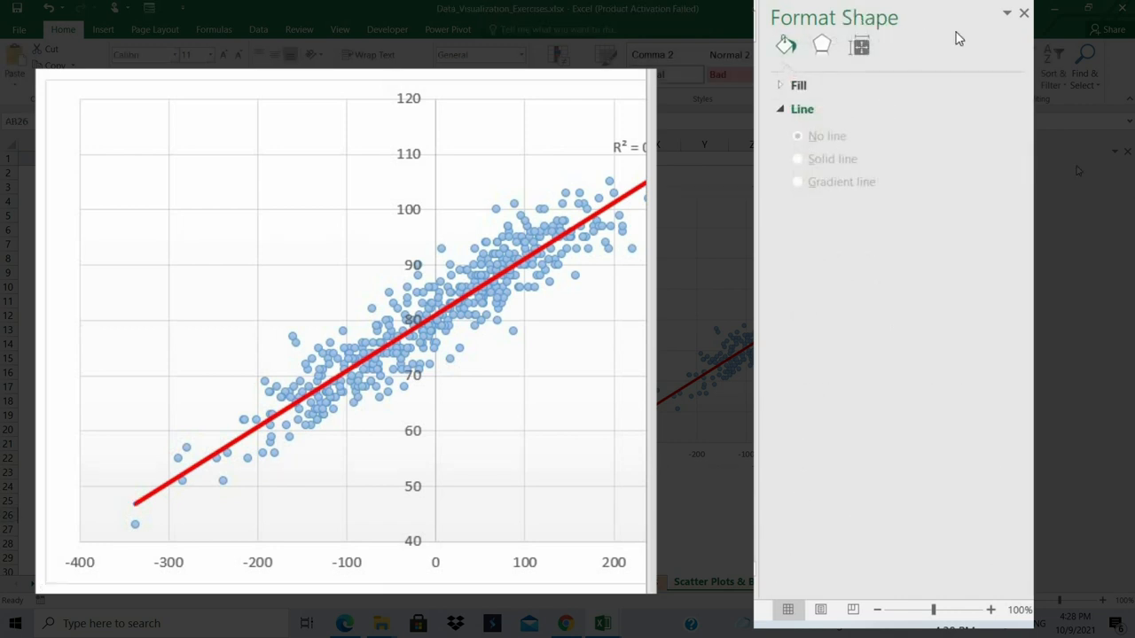
click(1026, 15)
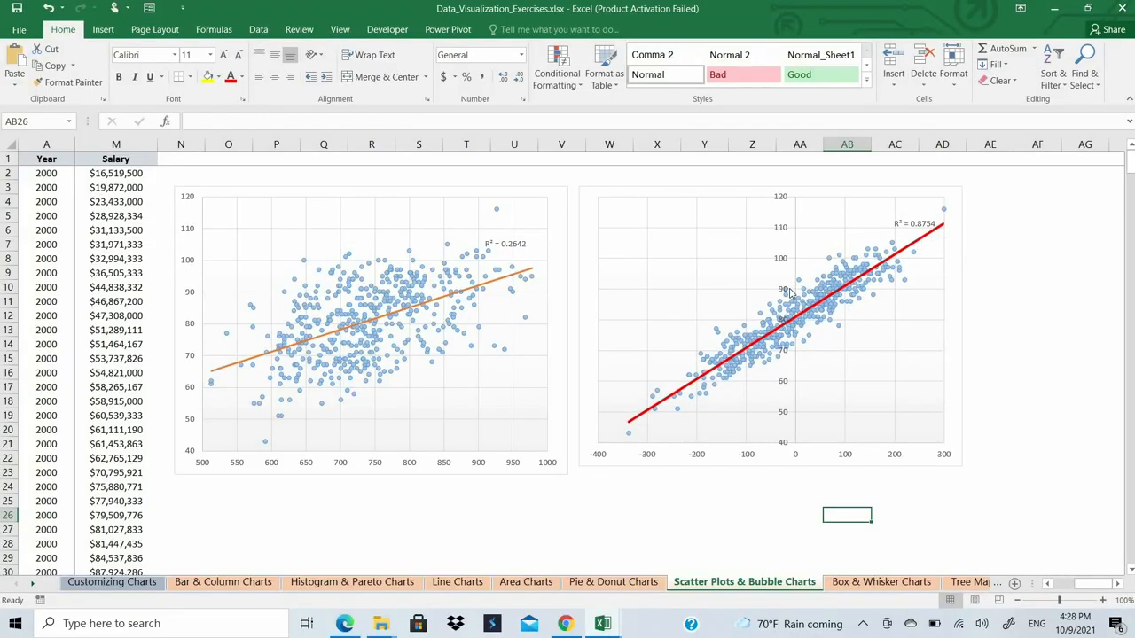
- Select the W data series in the run differential scatter chart
mouse_move(863, 286)
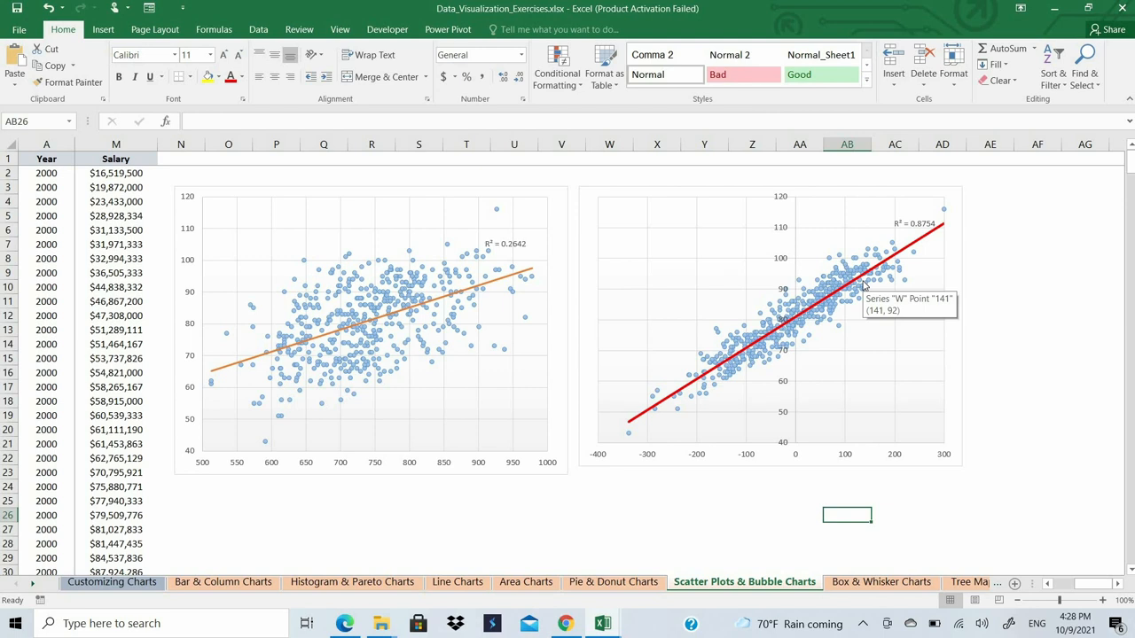
click(864, 285)
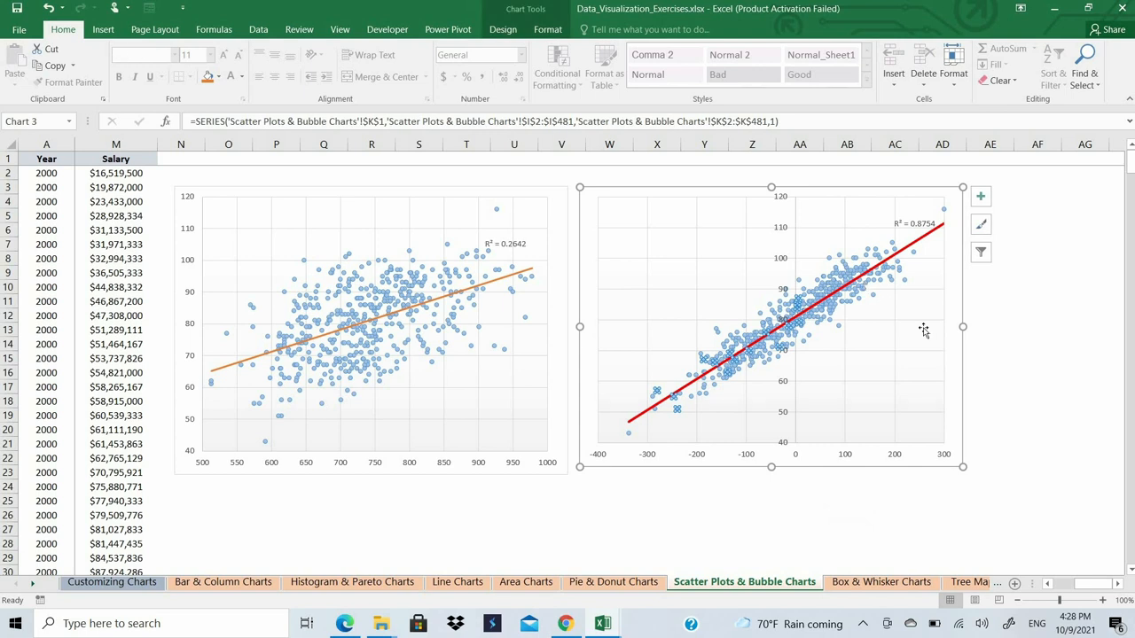